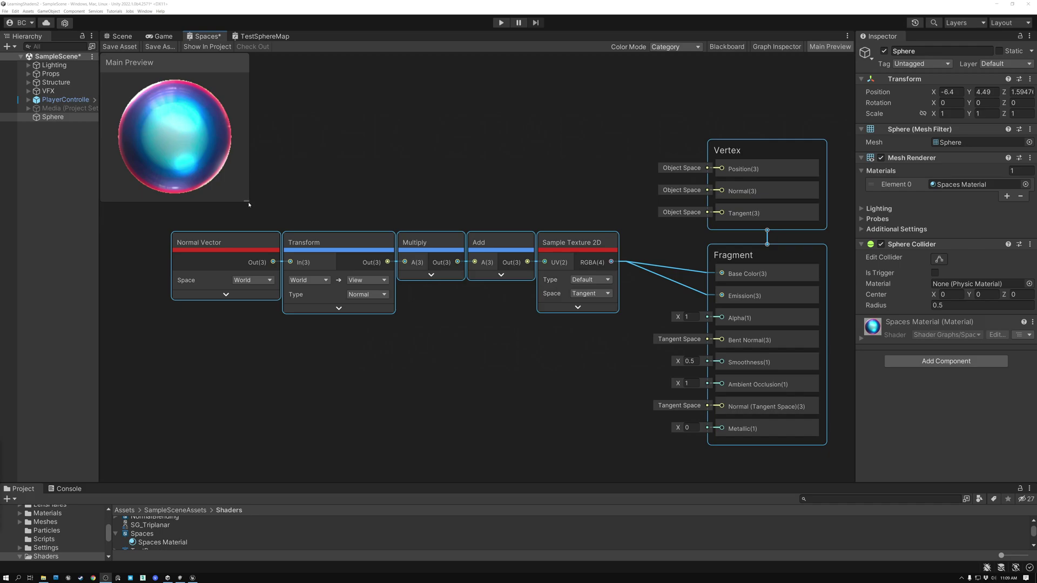
Enlarge the Main Preview slightly and spread the Normal Vector and Transform nodes away from the rest of the node chain.
drag(246, 201, 259, 214)
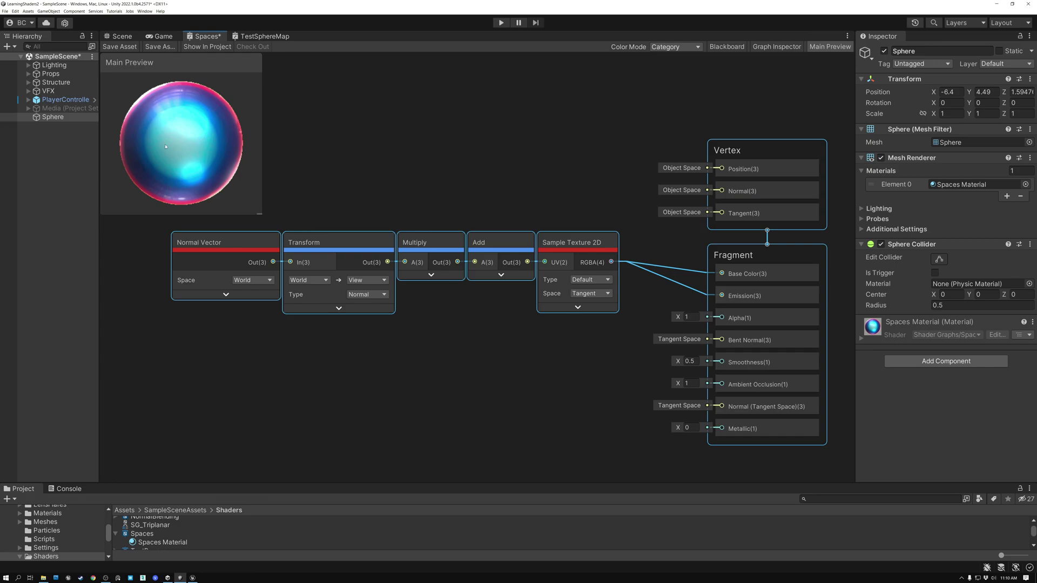
click(231, 398)
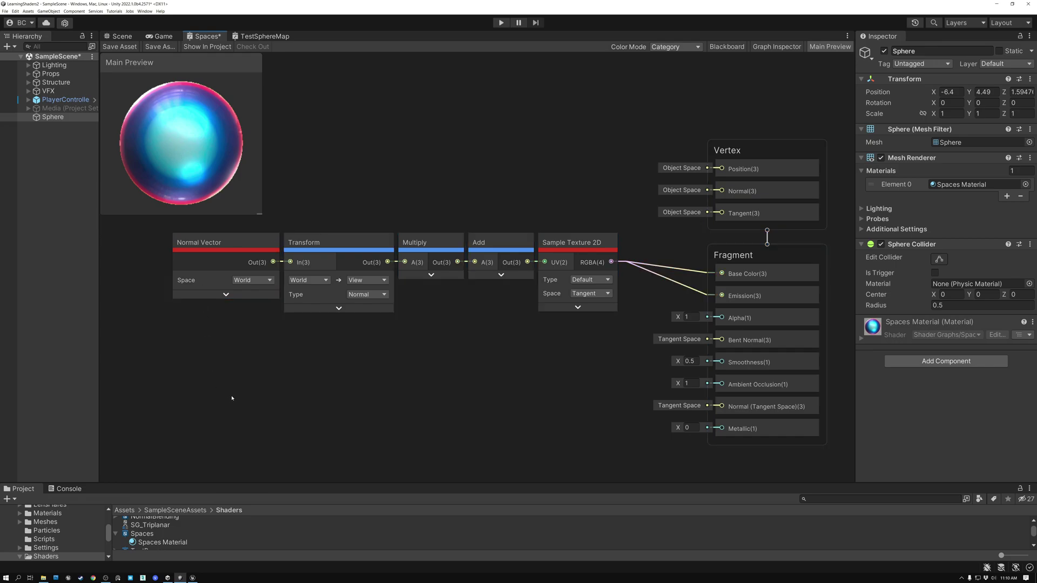
drag(234, 244, 213, 244)
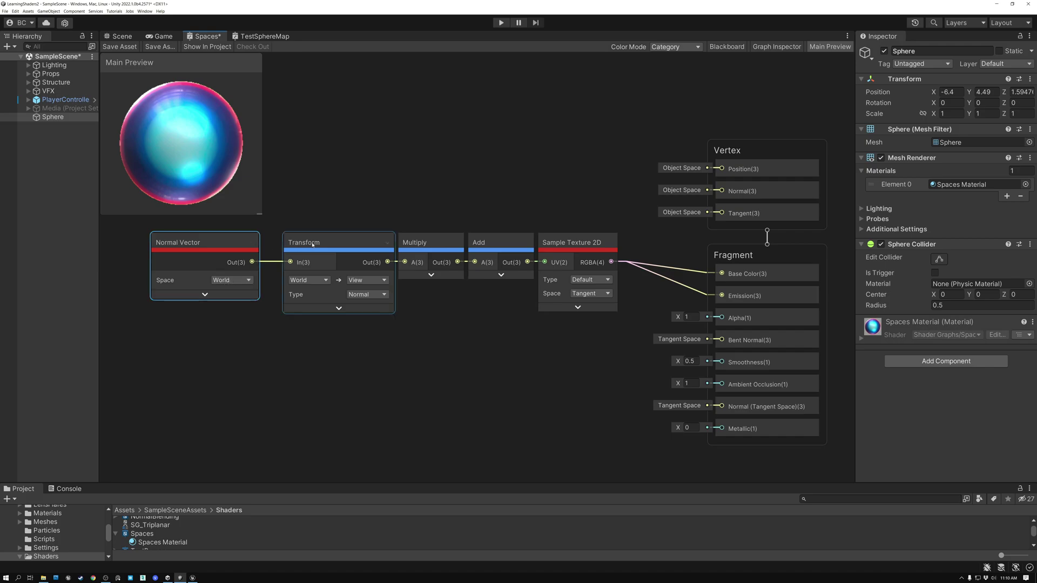
drag(307, 275, 297, 275)
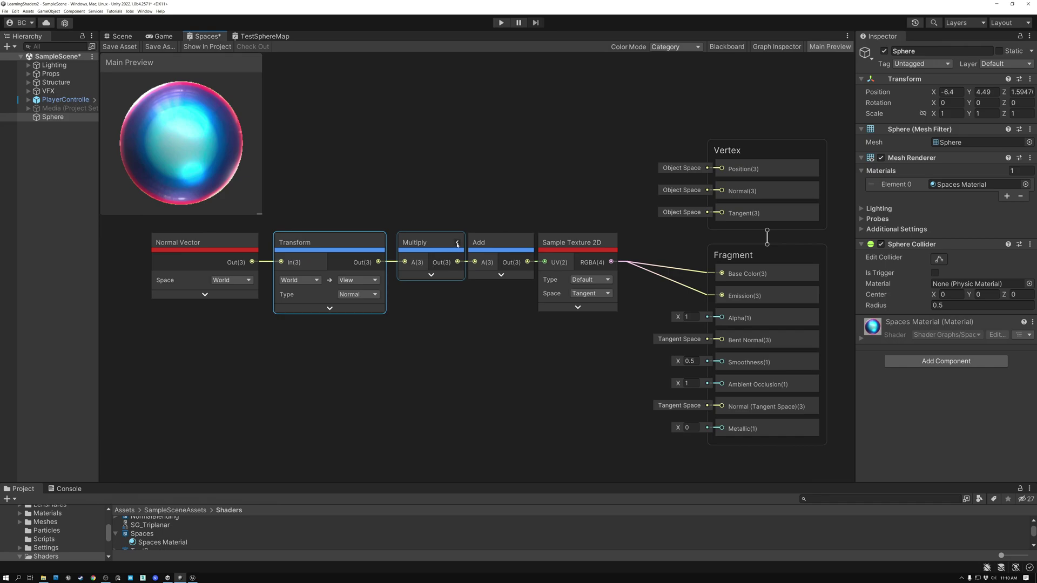
Reveal the B inputs of the Multiply and Add nodes by expanding both nodes and placing them below the row.
click(457, 242)
drag(440, 241, 440, 311)
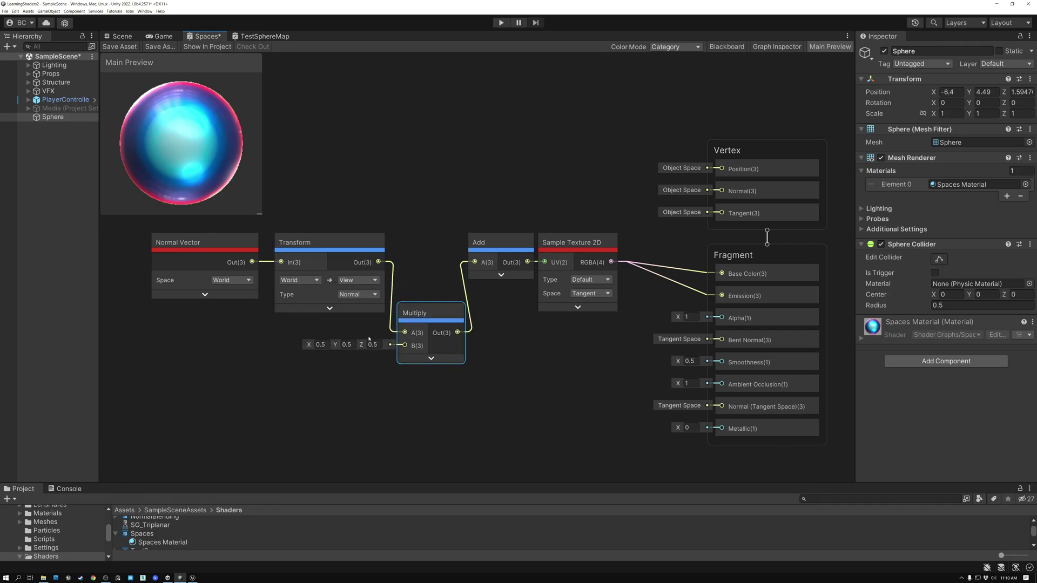
click(527, 244)
drag(526, 244, 549, 356)
drag(352, 329, 507, 413)
click(266, 334)
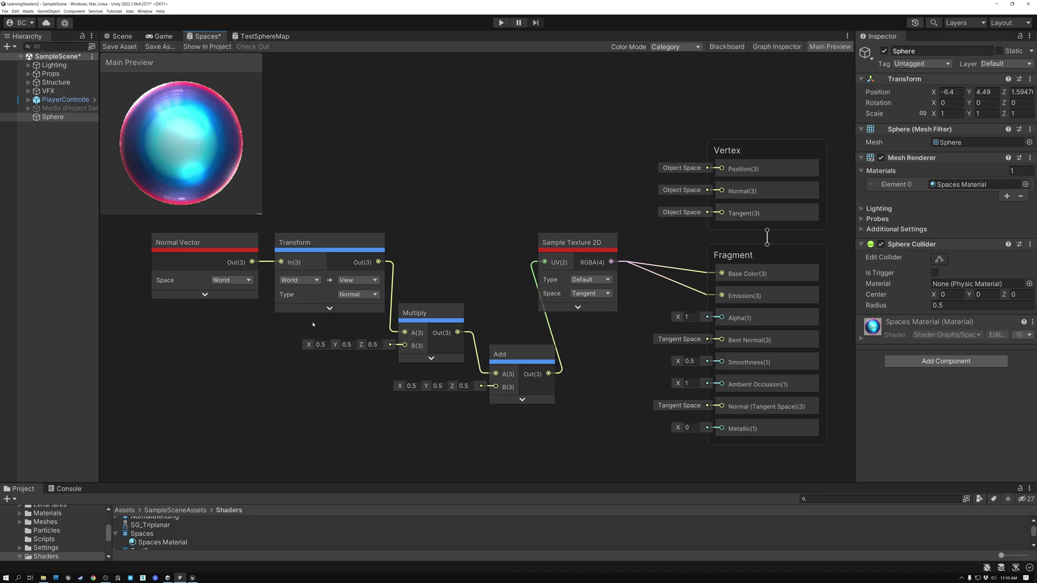
Collapse the Multiply and Add nodes, return them to the row, and move Sample Texture 2D closer to the Fragment block.
click(457, 315)
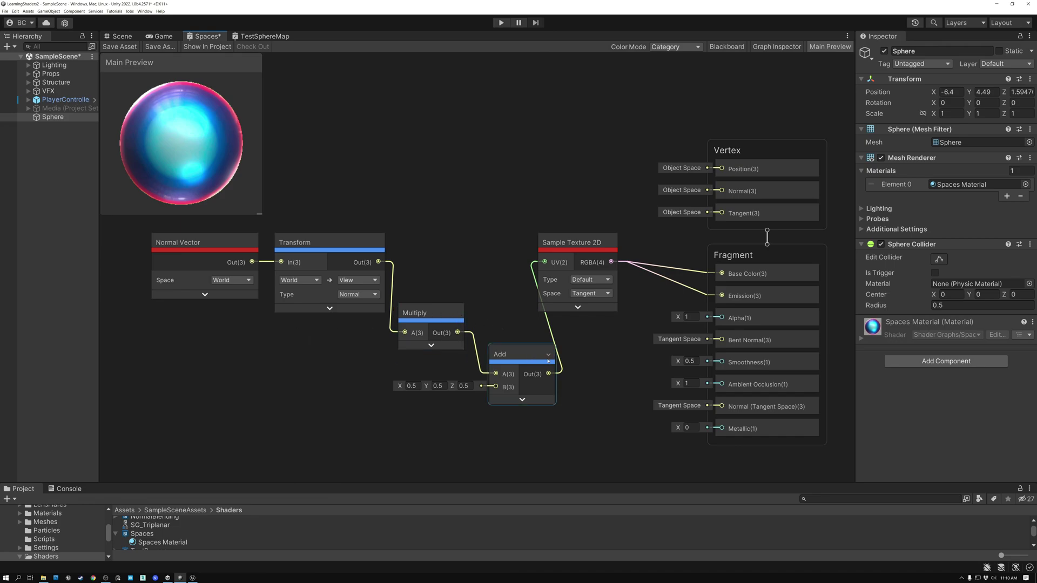
click(549, 354)
drag(430, 320, 421, 249)
drag(507, 351, 487, 244)
click(586, 244)
drag(586, 243, 611, 243)
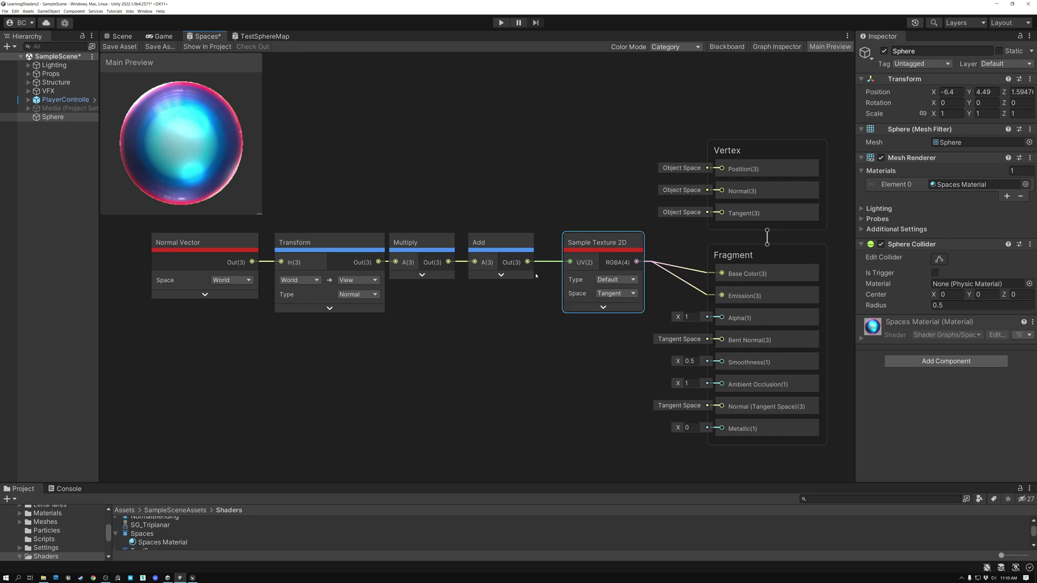
View the Add node's preview, then hide it and close up the Add and Sample Texture 2D nodes in the row.
click(501, 275)
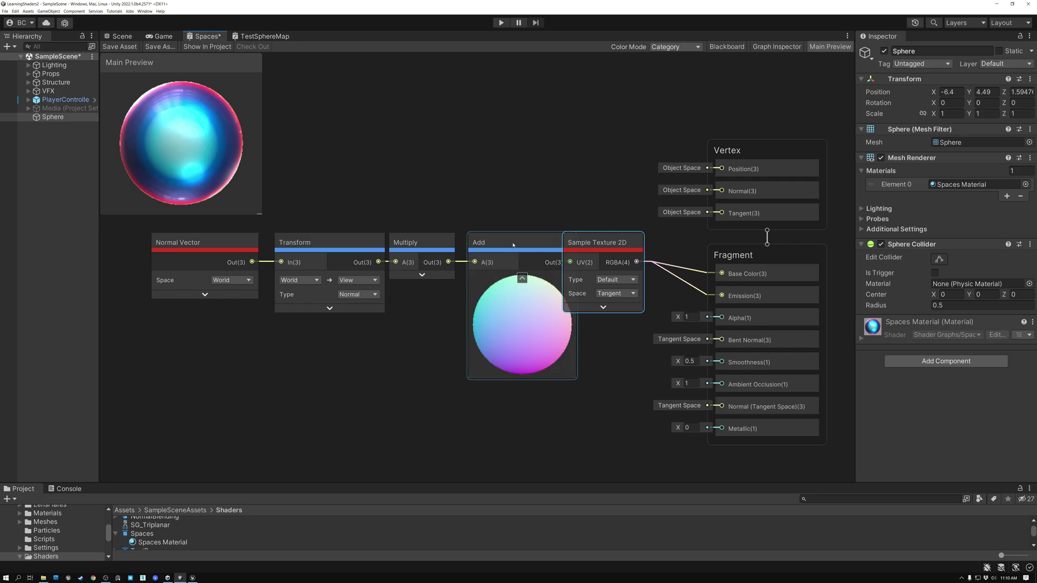
drag(513, 245, 504, 284)
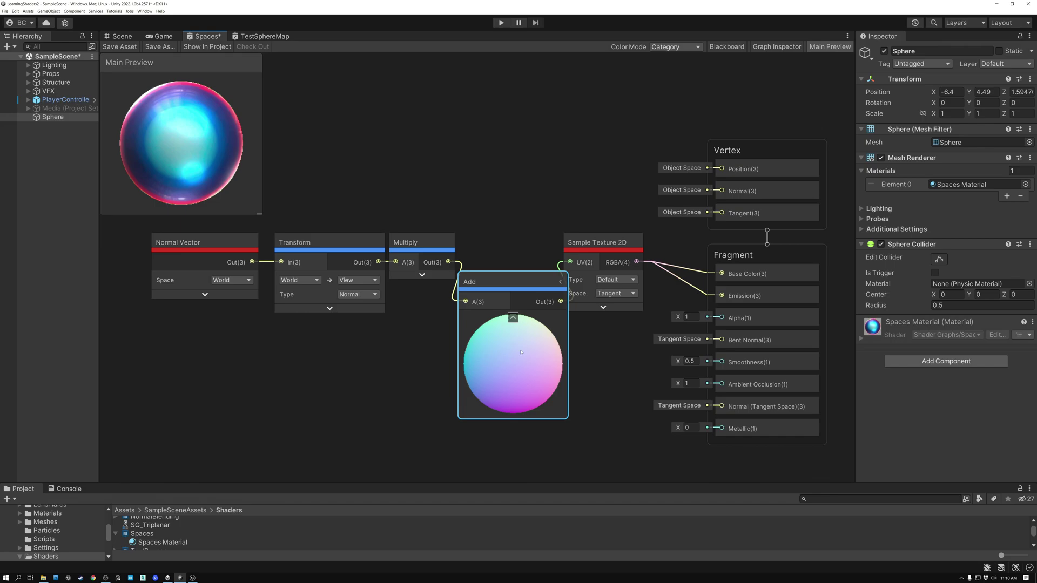
click(514, 318)
drag(488, 284, 490, 245)
drag(591, 243, 566, 243)
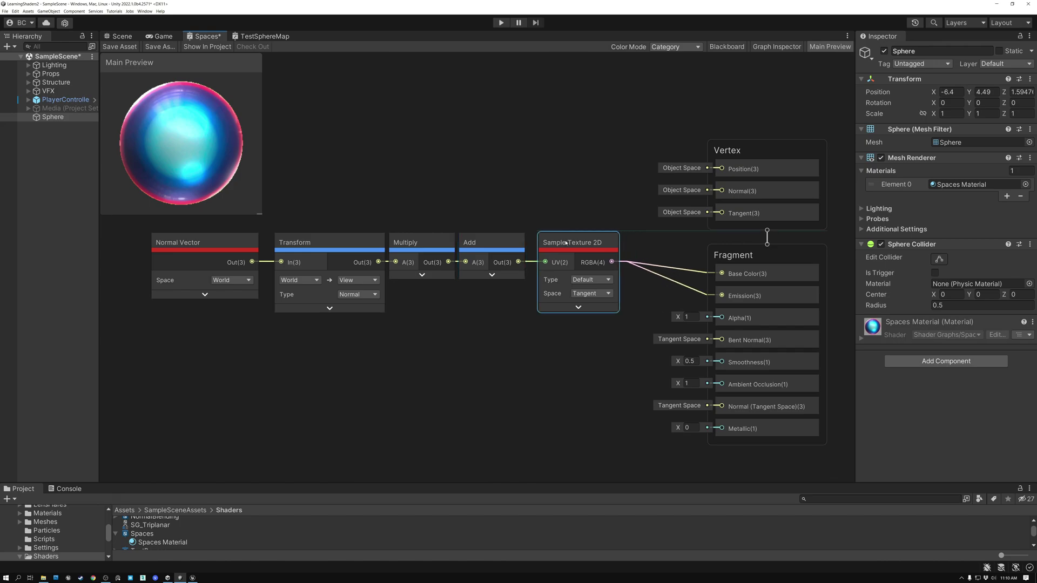
Show the Sample Texture 2D node's preview and examine the sphere in the Main Preview by rotating and zooming.
click(578, 307)
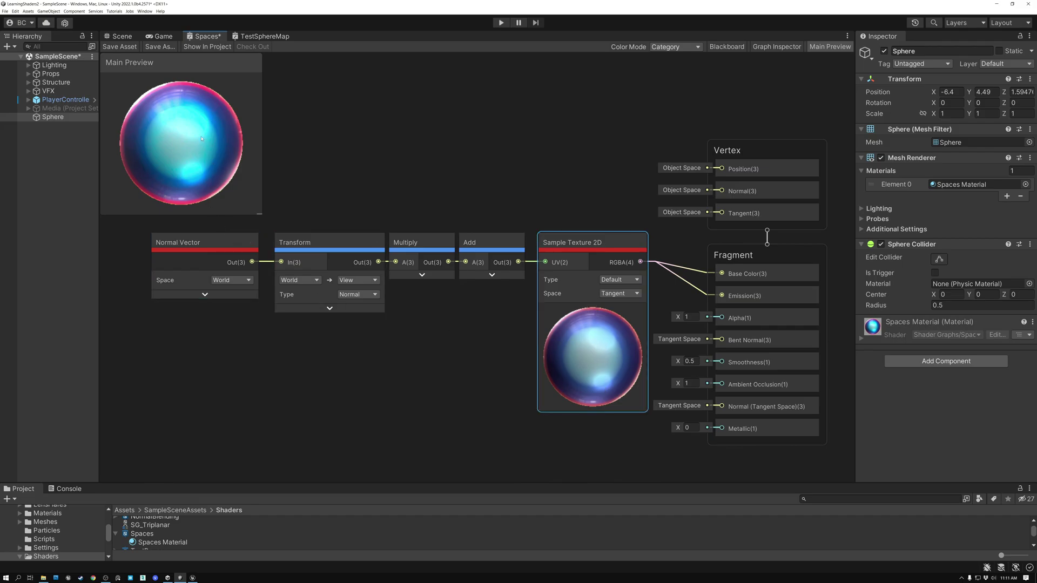
drag(201, 139, 168, 152)
scroll(196, 142, up, 2)
scroll(196, 142, down, 5)
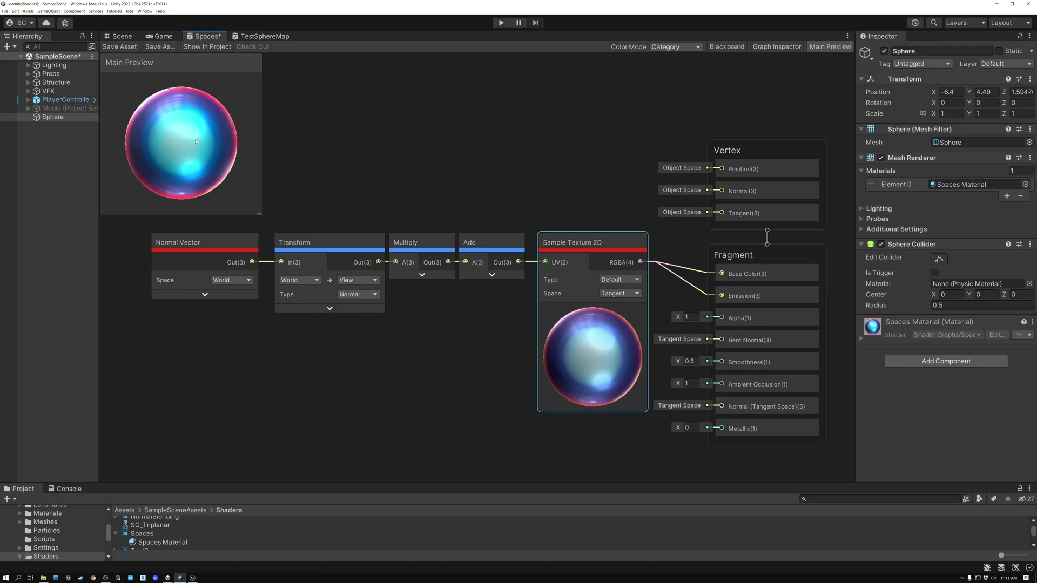
scroll(196, 142, up, 2)
scroll(197, 142, up, 2)
scroll(196, 142, down, 1)
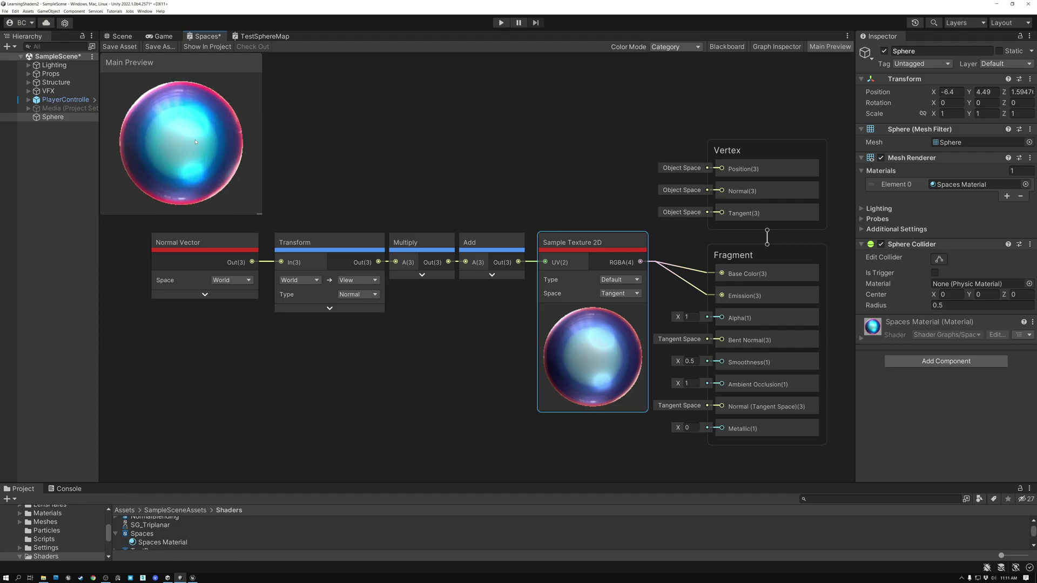
Switch to the Scene view and examine how the sphere's reflection distorts toward both edges of the view.
click(122, 36)
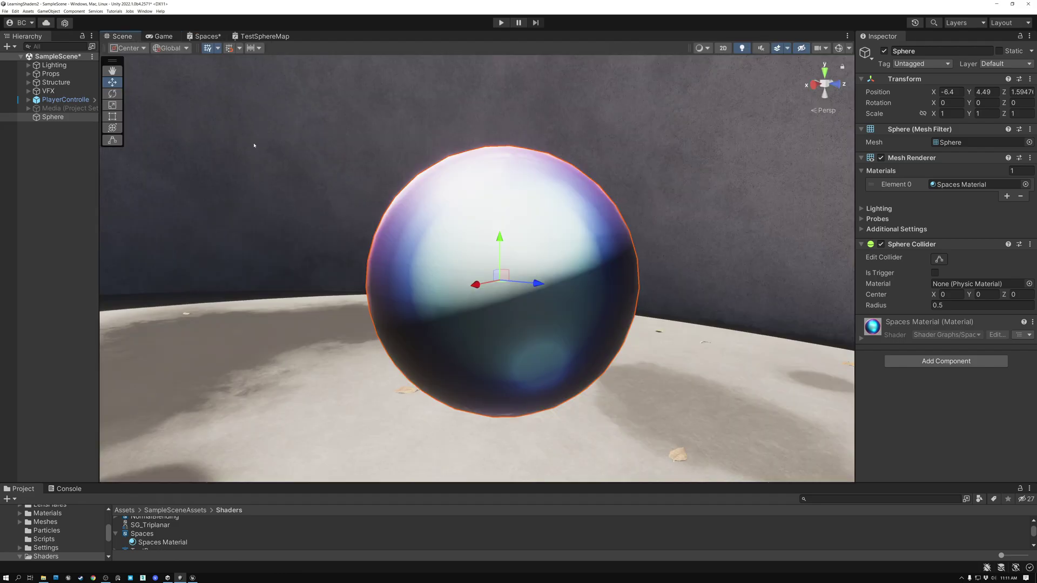
right_drag(432, 234, 401, 228)
key(s)
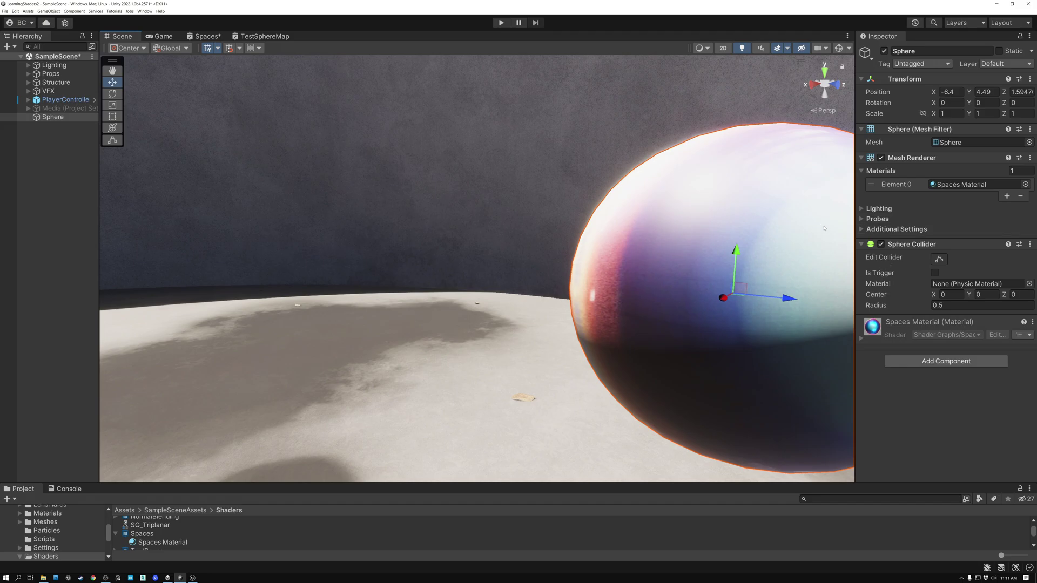
right_drag(555, 274, 789, 265)
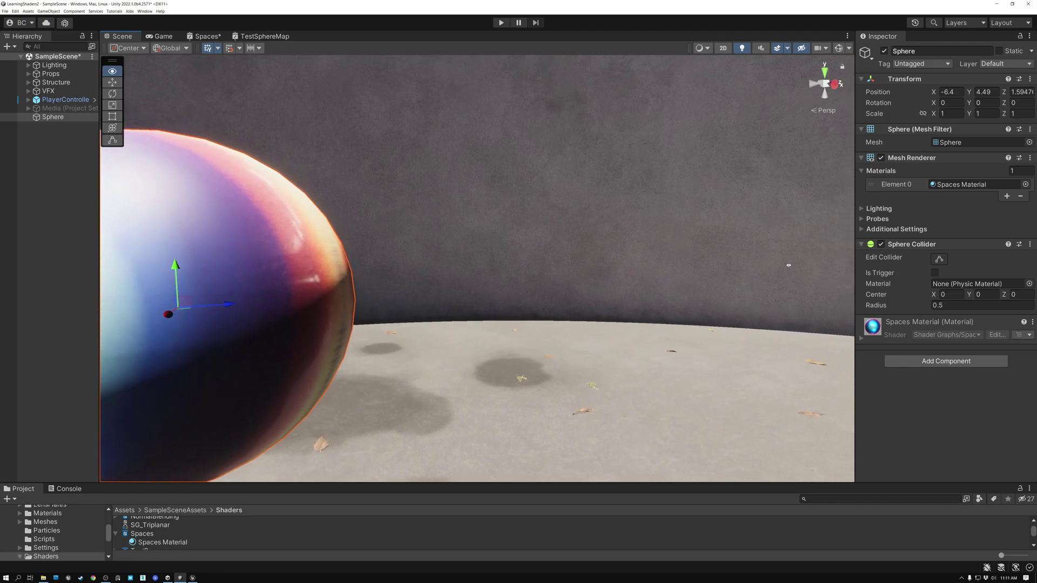
right_drag(788, 265, 801, 264)
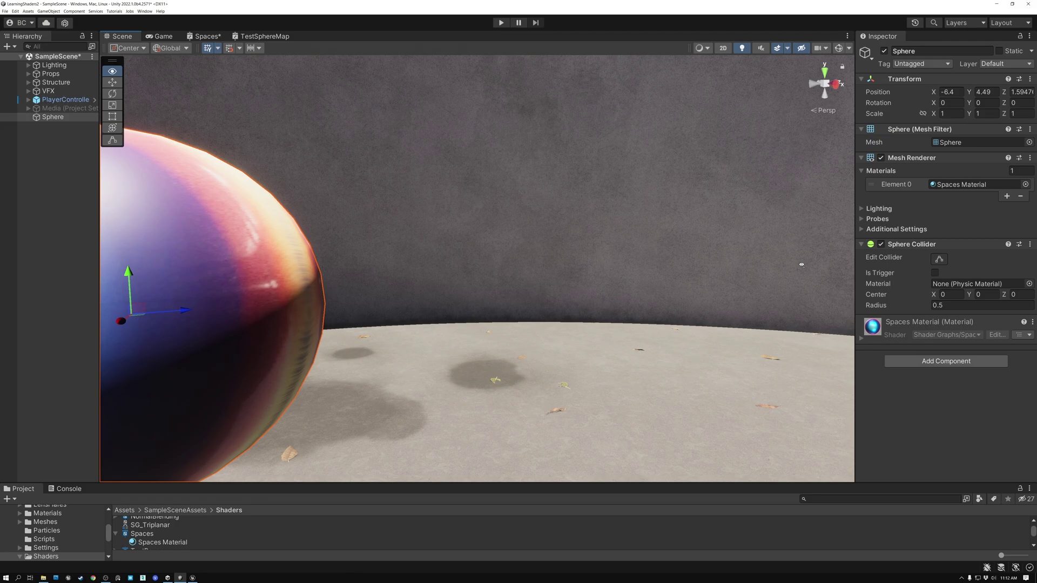
right_drag(801, 264, 662, 281)
key(w)
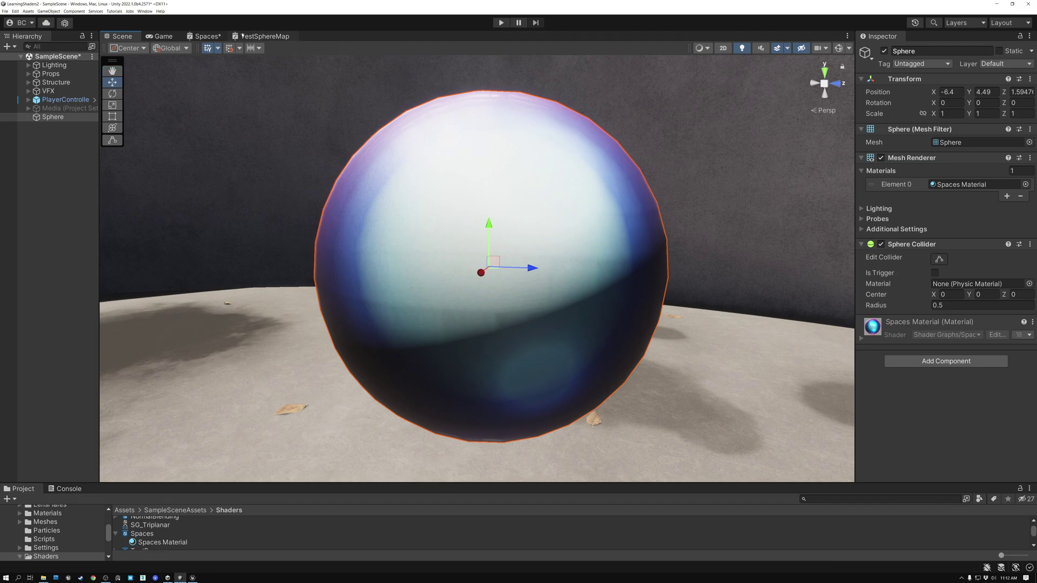
Return to the Spaces graph and review its Normal Vector, Transform and Sample Texture 2D nodes.
click(205, 37)
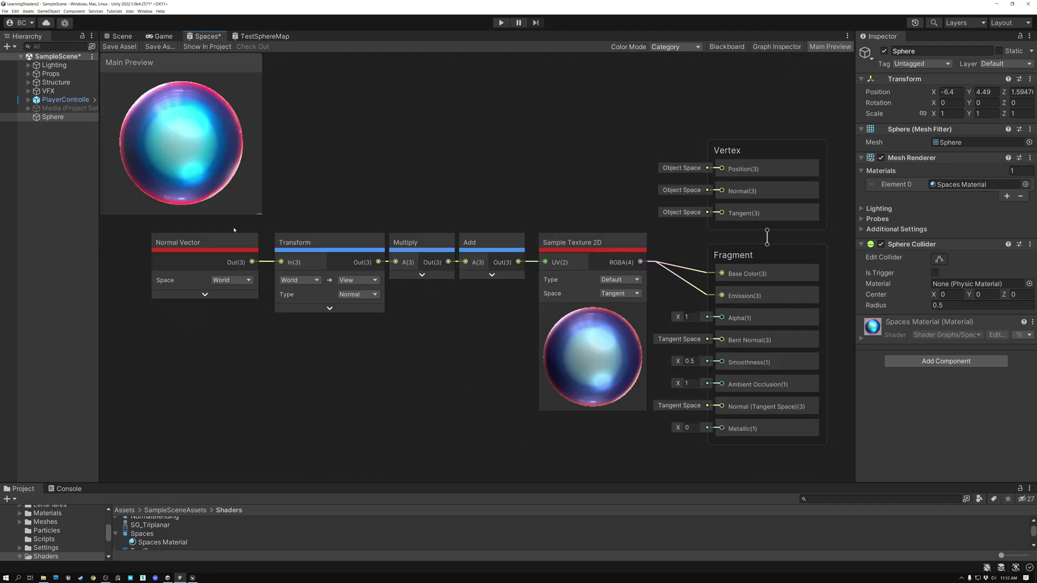
click(216, 270)
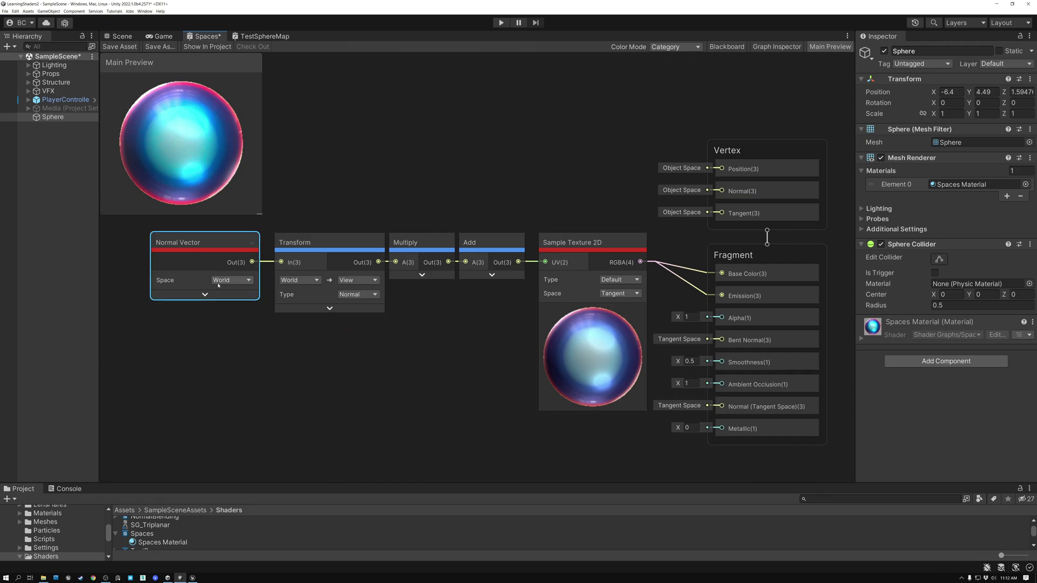
click(326, 241)
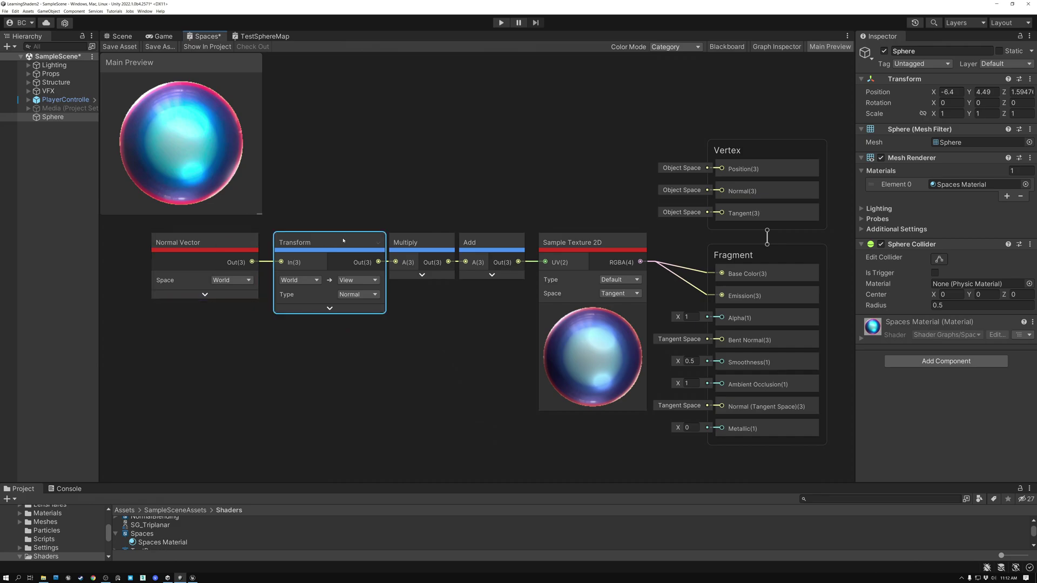
click(607, 243)
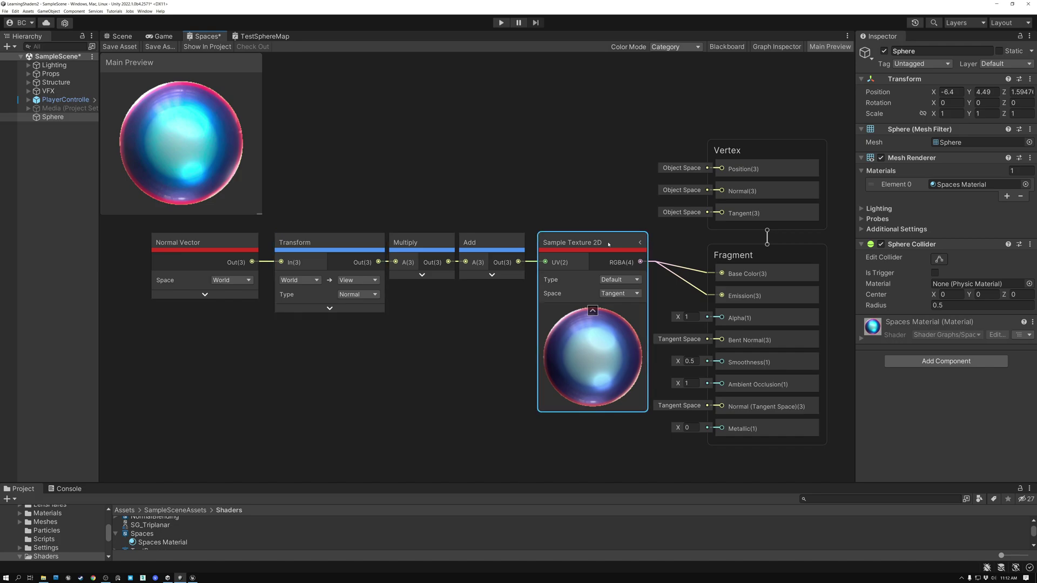
Open the TestSphereMap graph and review its Position, Normalize, Normal Vector and Split nodes.
click(260, 36)
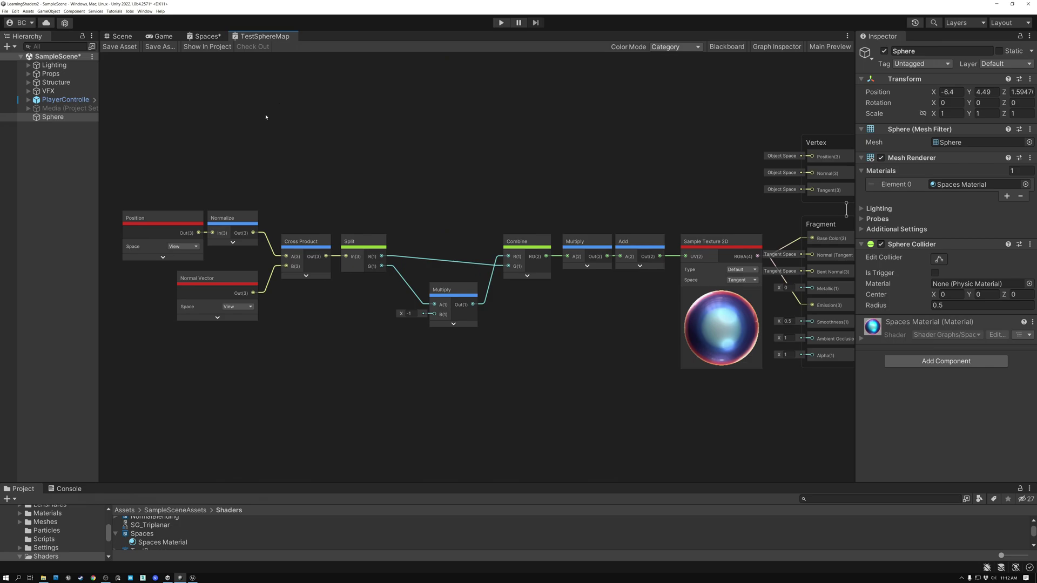
click(168, 216)
click(223, 218)
click(219, 281)
click(355, 239)
Move the Combine node and the Multiply node with B set to -1 closer to the Split node.
drag(450, 289, 438, 289)
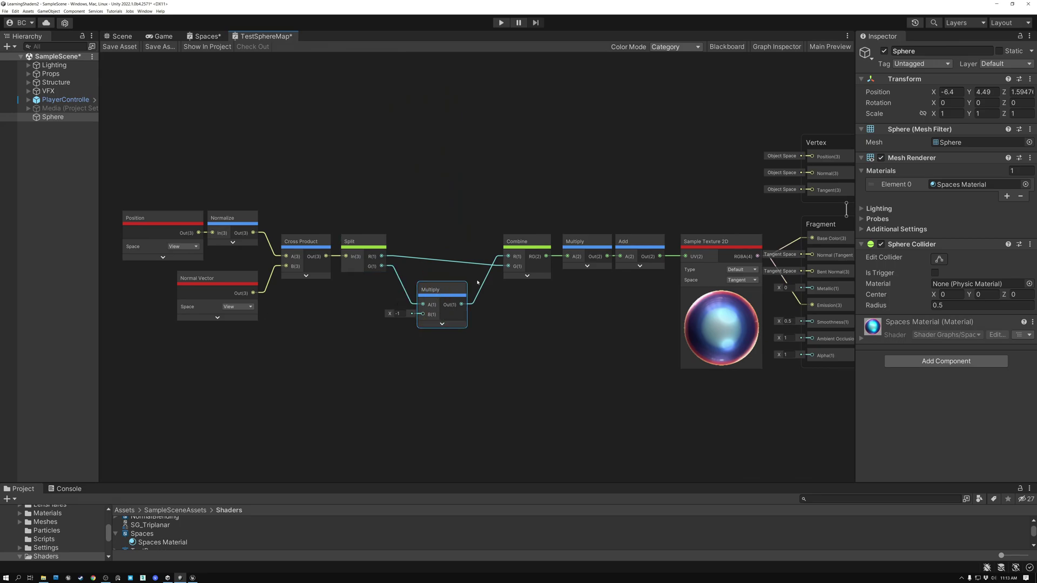
drag(519, 242, 498, 242)
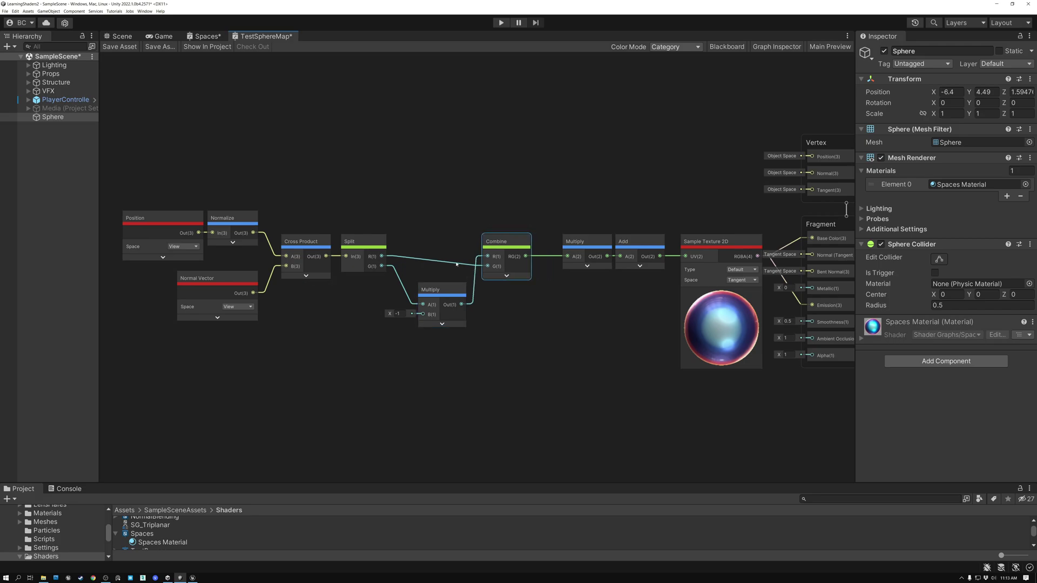
drag(431, 290, 401, 301)
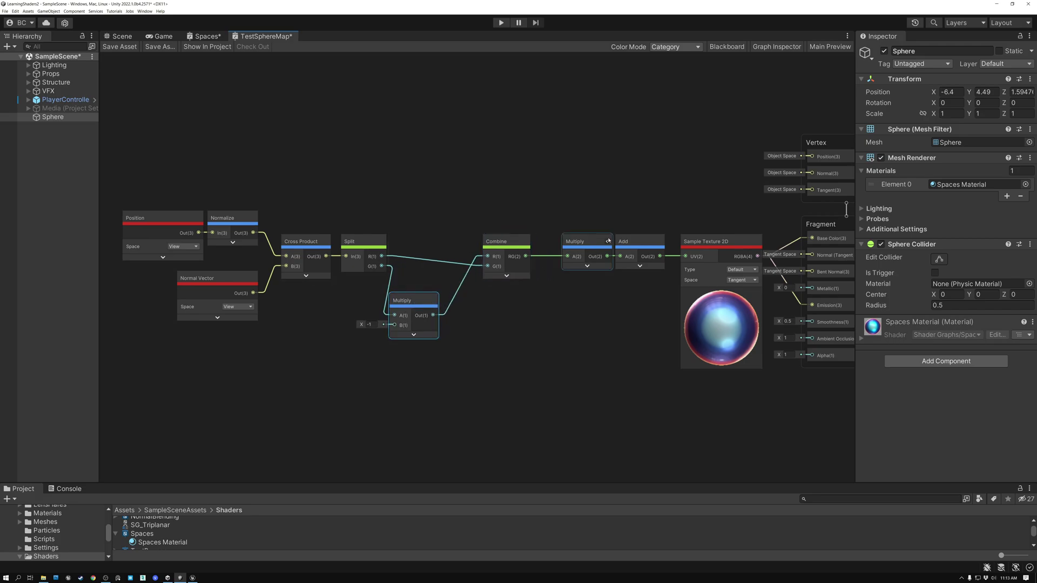
Expand the Multiply and Add nodes after Combine to view their B inputs, then collapse and realign them.
drag(607, 243, 607, 282)
click(658, 243)
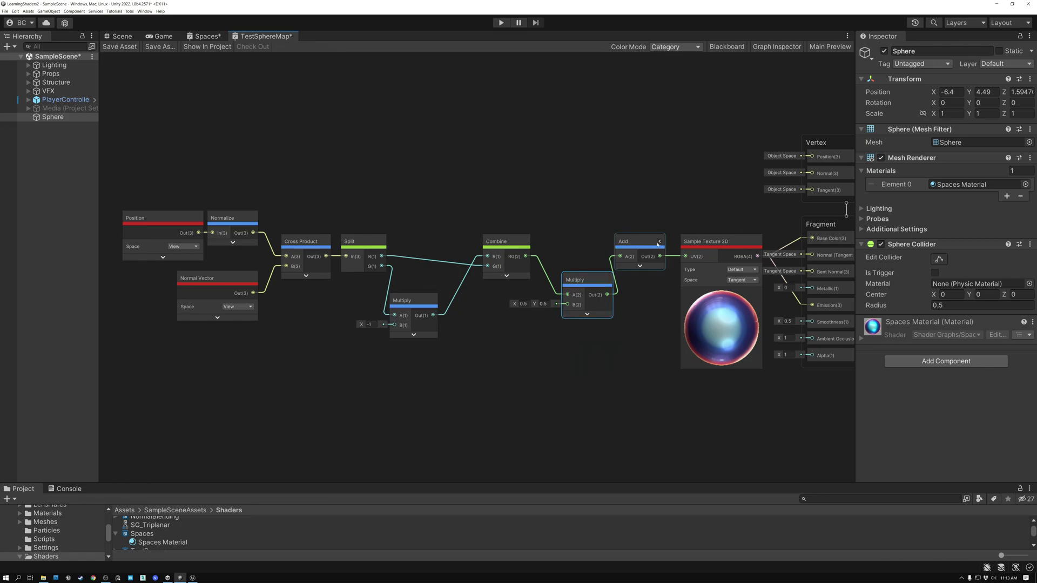
click(607, 281)
drag(586, 281, 638, 315)
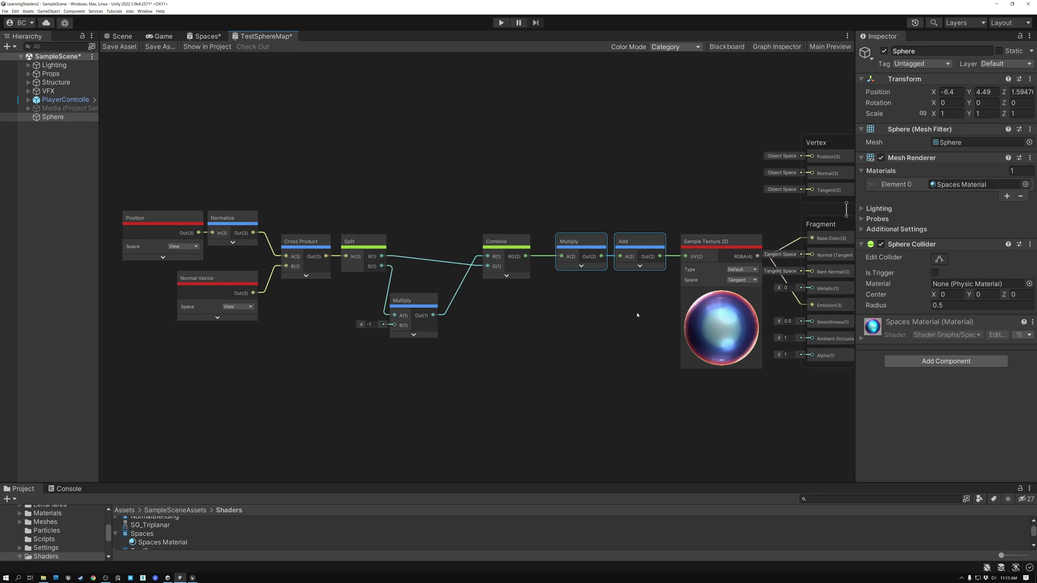
Shift the Multiply and Add nodes together closer to the Combine node.
click(640, 266)
click(596, 268)
drag(633, 240, 622, 239)
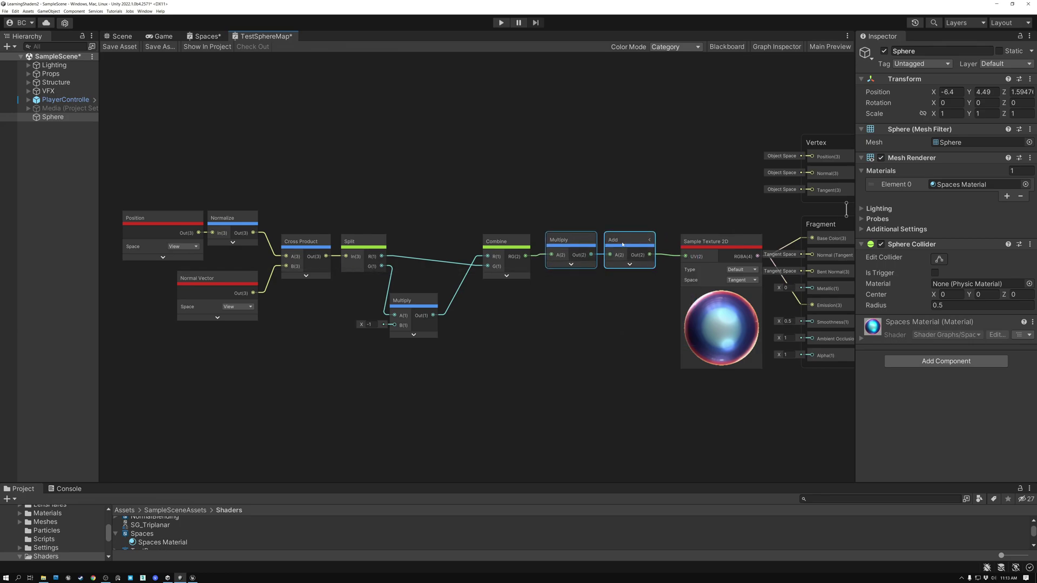
View the Add node's preview below the row, then hide it and put the node back before Sample Texture 2D.
click(631, 265)
drag(650, 298, 621, 329)
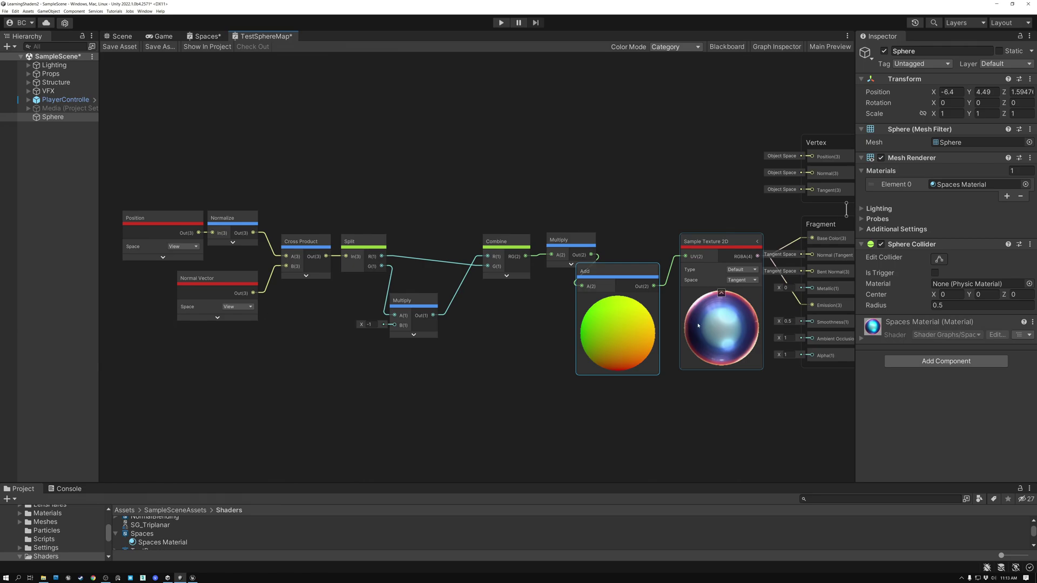
click(618, 298)
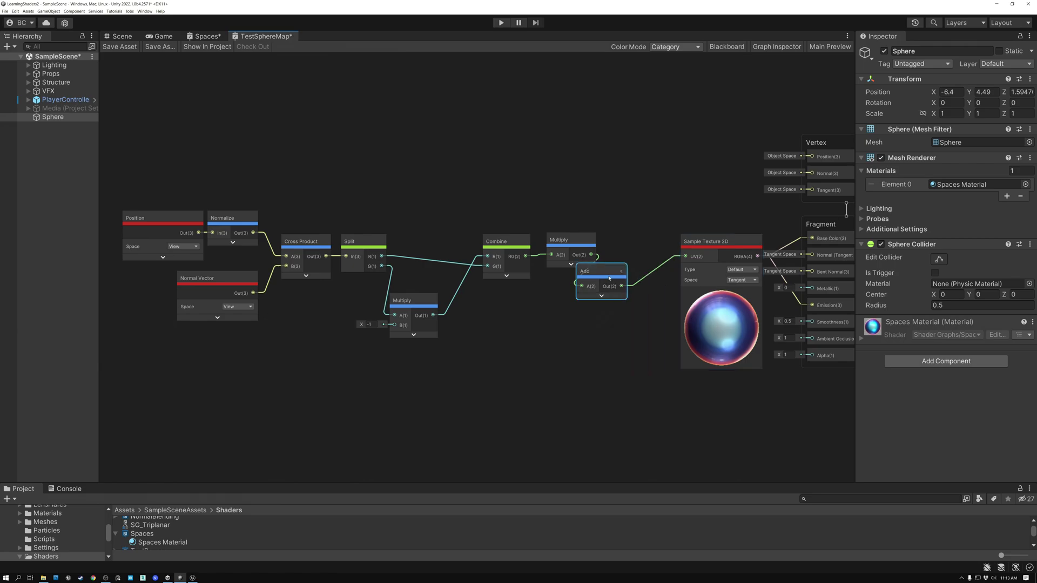
drag(600, 274, 628, 242)
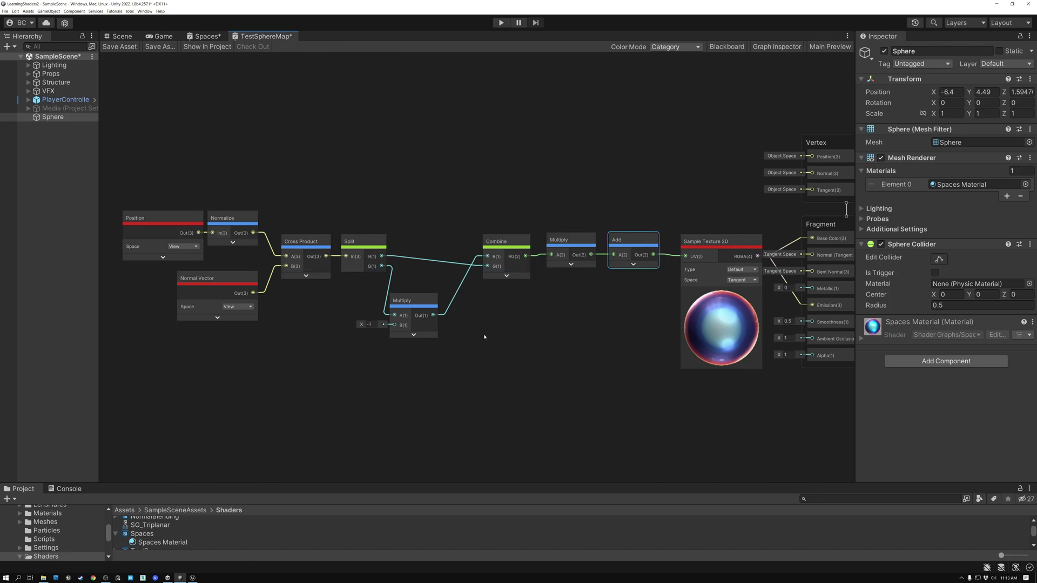
Save the TestSphereMap graph and examine the sphere with TestSphereMap Material from another angle in the Scene view.
click(119, 46)
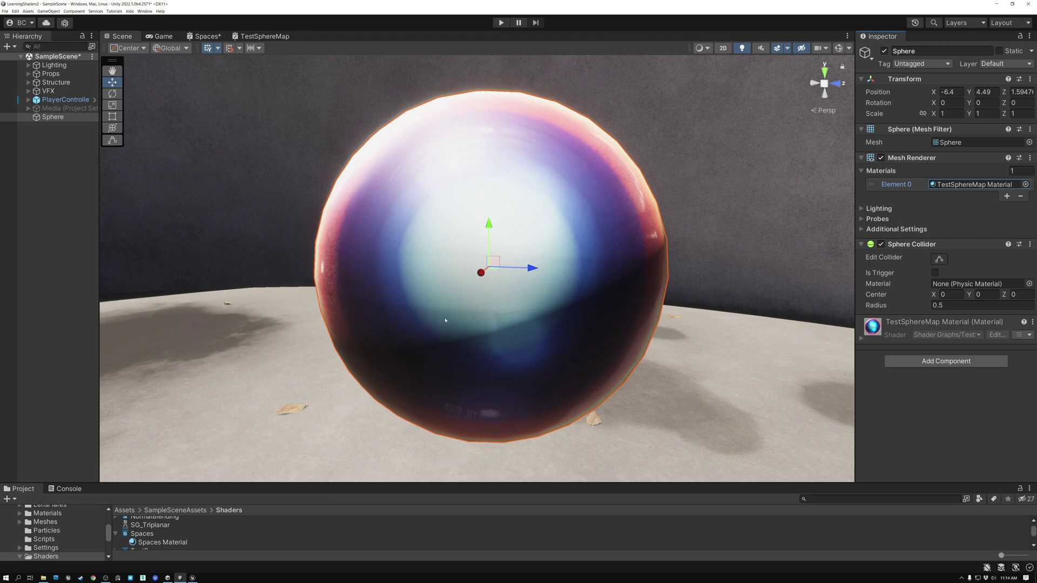
right_drag(446, 318, 718, 296)
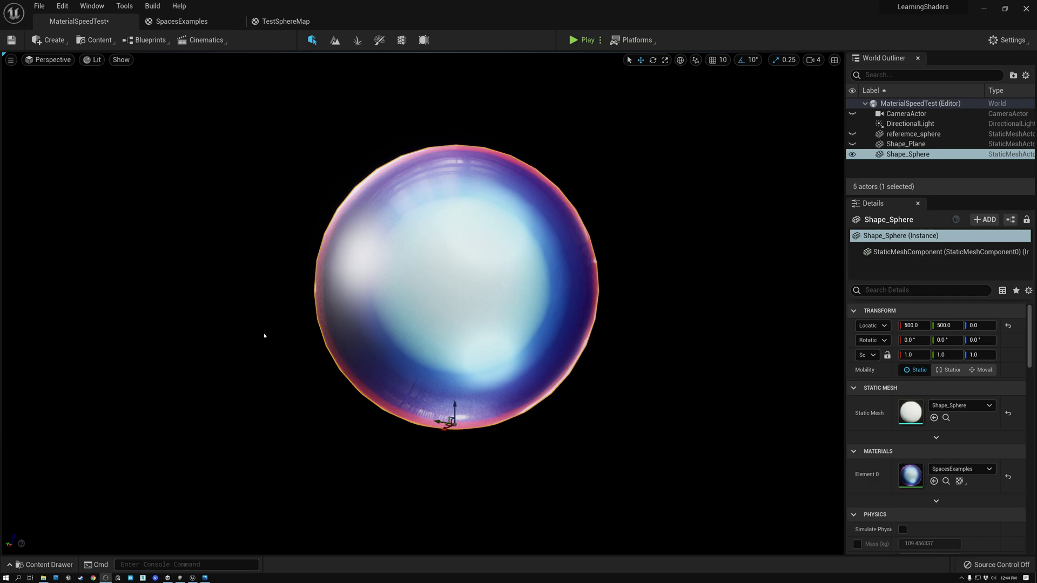
Examine the SpacesExamples material on the sphere toward the edge of the Unreal viewport, and review its graph's Multiply, Add, Mask and Texture Sample nodes.
right_drag(254, 334, 126, 333)
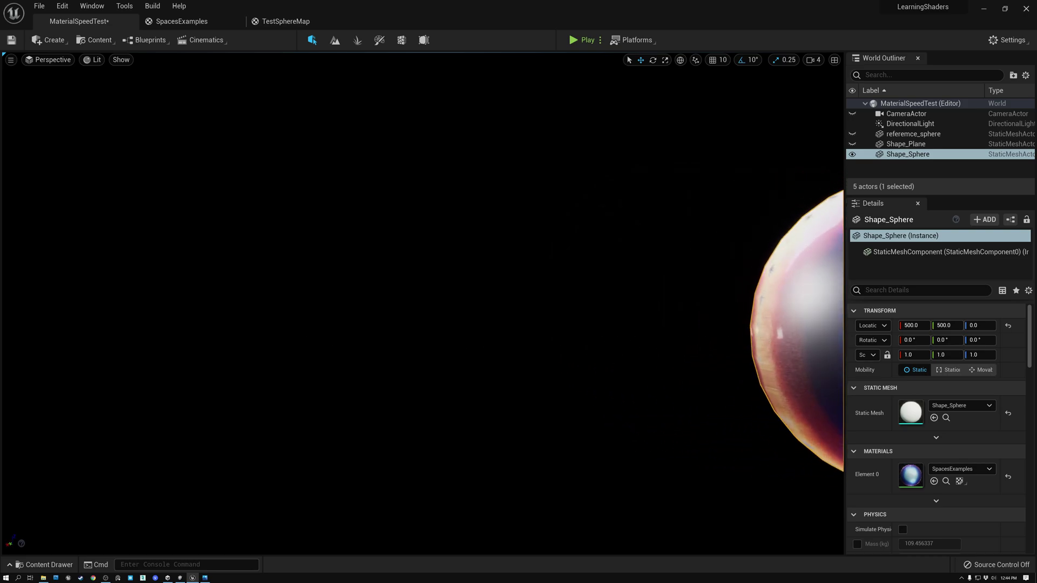
right_drag(125, 333, 216, 333)
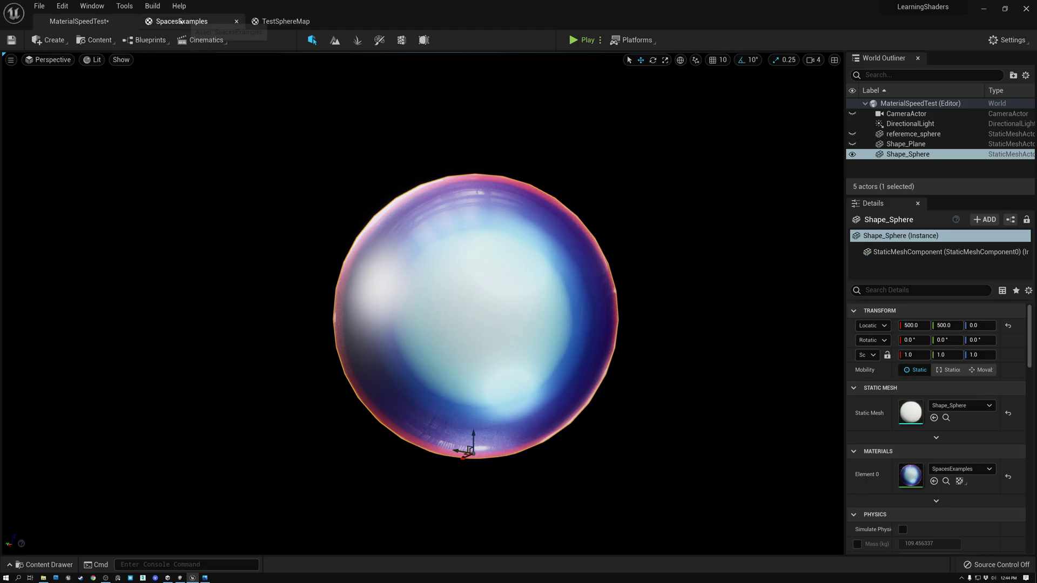
click(182, 22)
scroll(512, 364, up, 1)
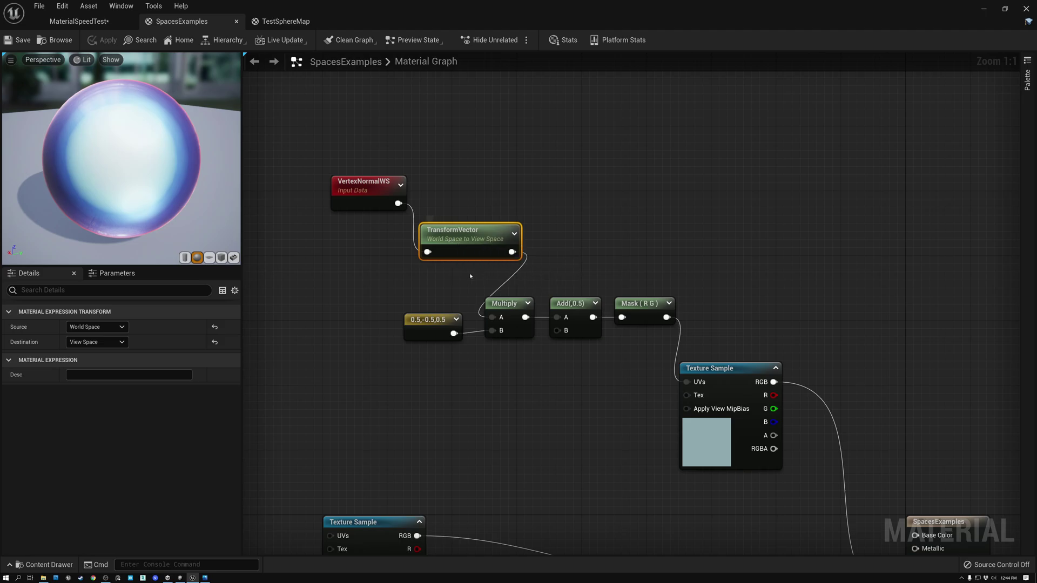
drag(424, 290, 572, 363)
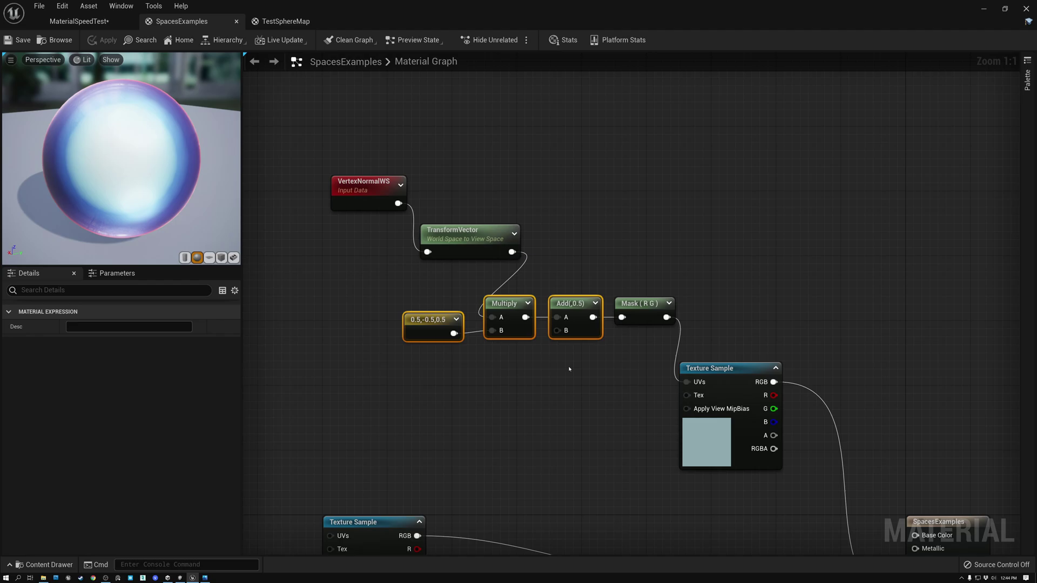
drag(440, 292, 594, 370)
click(646, 309)
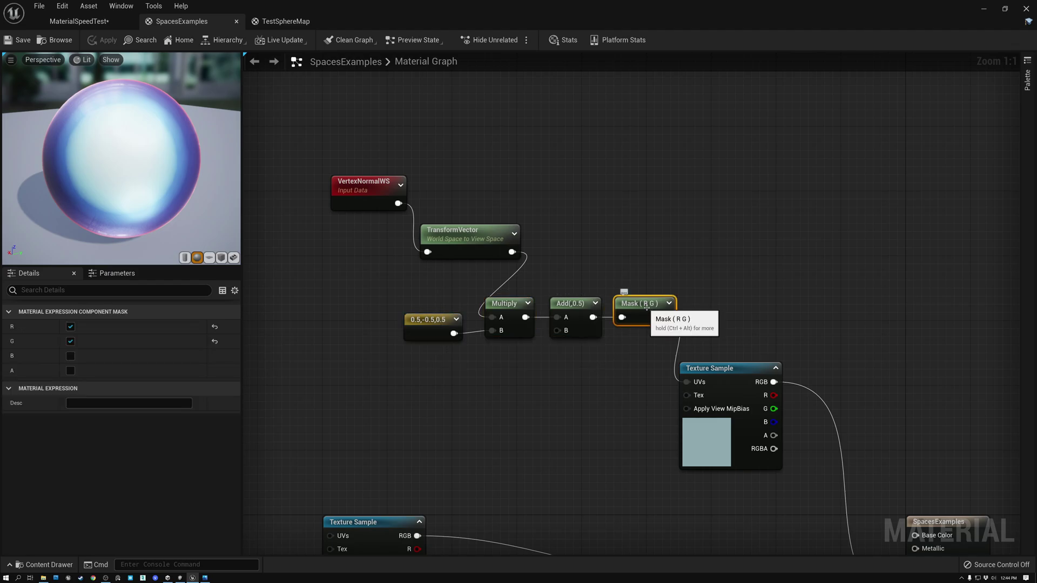
click(724, 369)
click(727, 276)
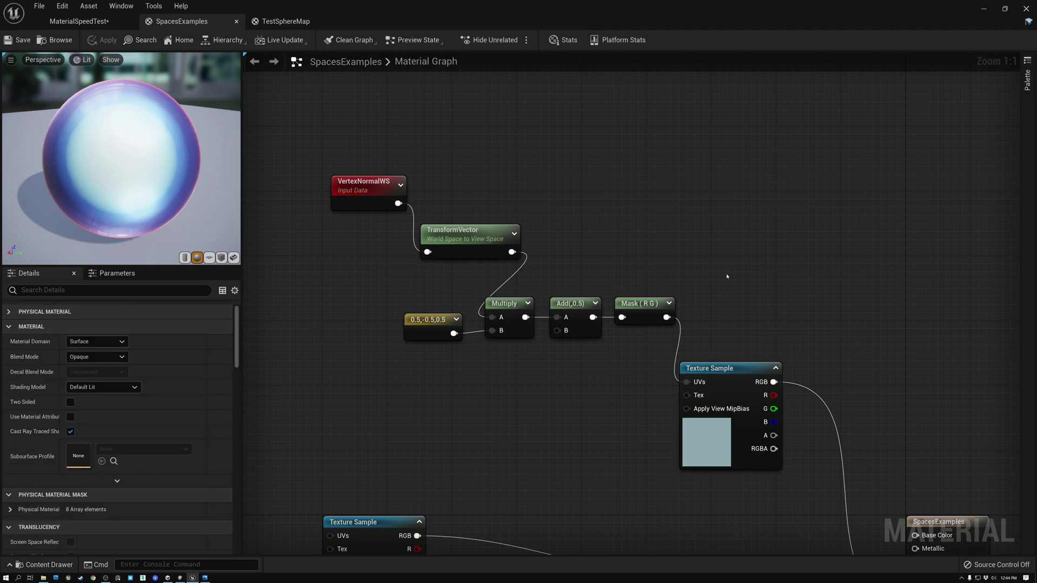
Examine the TestSphereMap graph's Absolute World Position, TransformPosition and Normalize chain alongside its VertexNormalWS and TransformVector nodes.
click(276, 24)
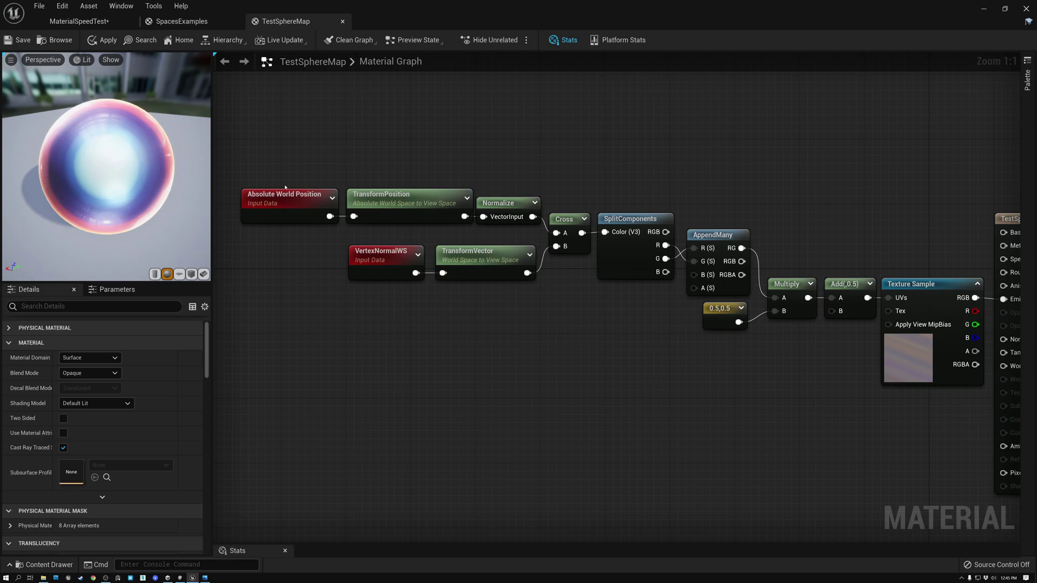
click(283, 202)
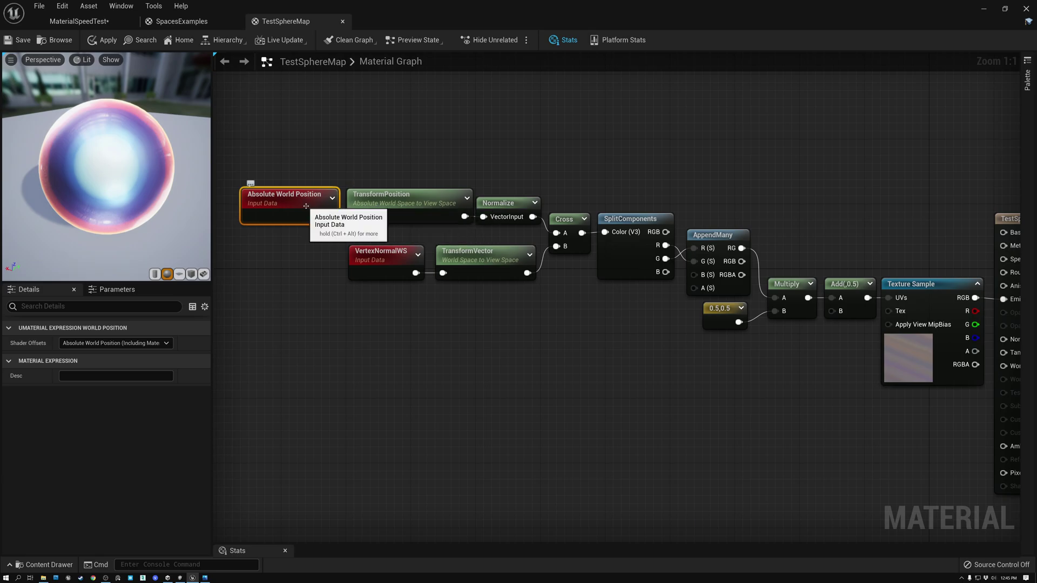
click(432, 197)
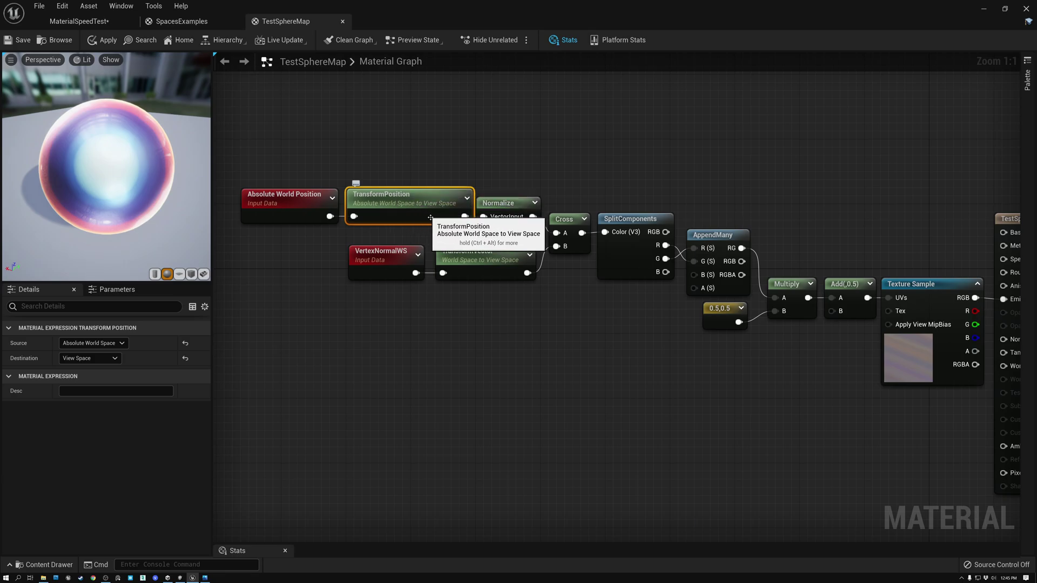
click(459, 251)
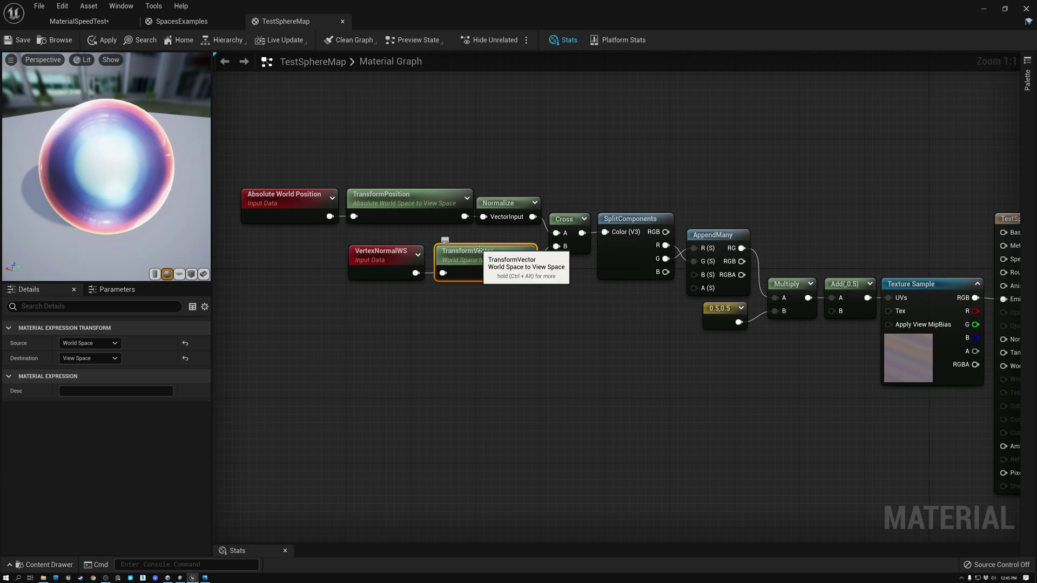
click(373, 253)
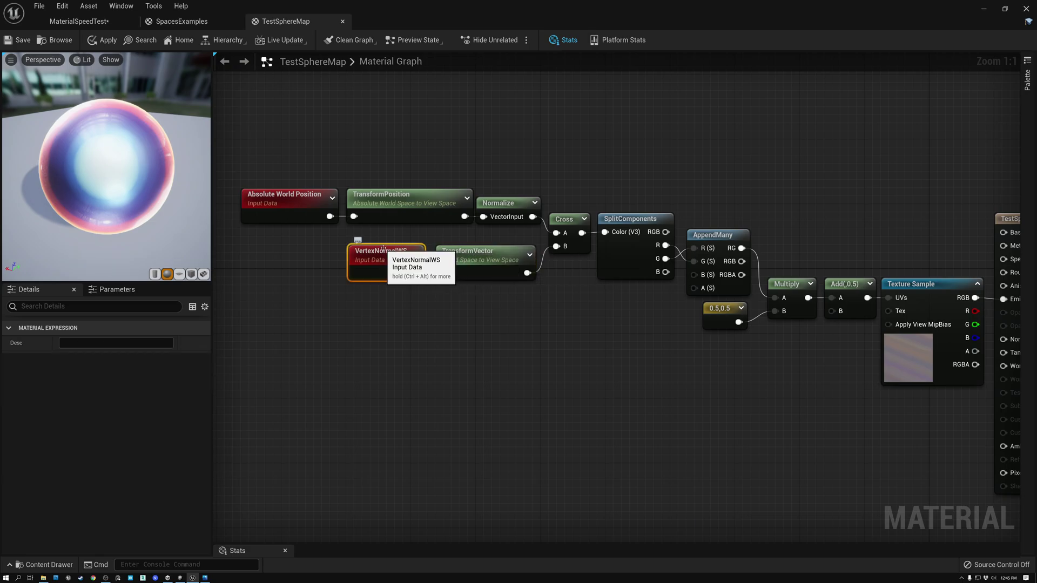
click(403, 199)
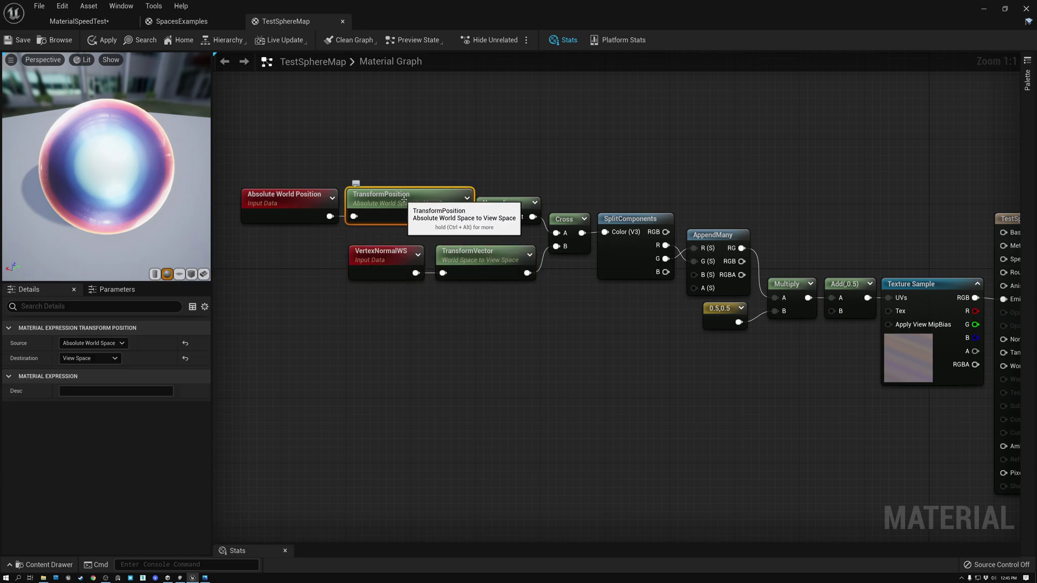
click(296, 193)
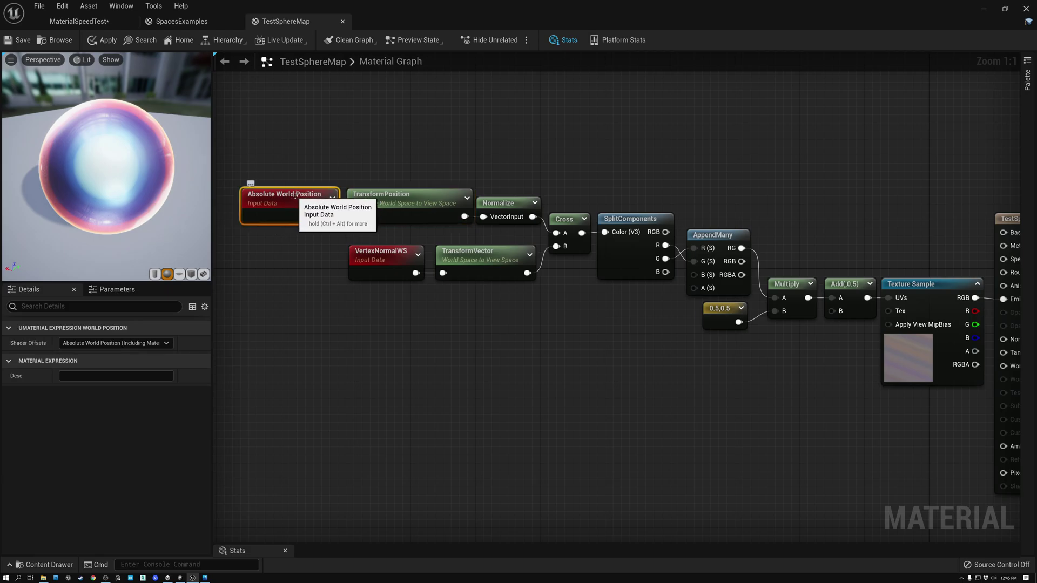
click(384, 202)
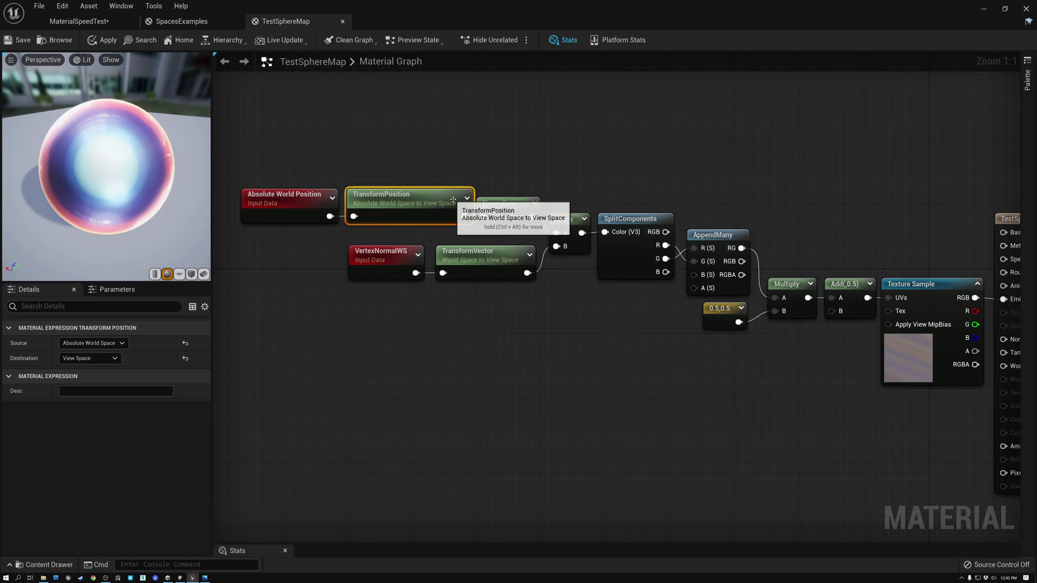
click(489, 202)
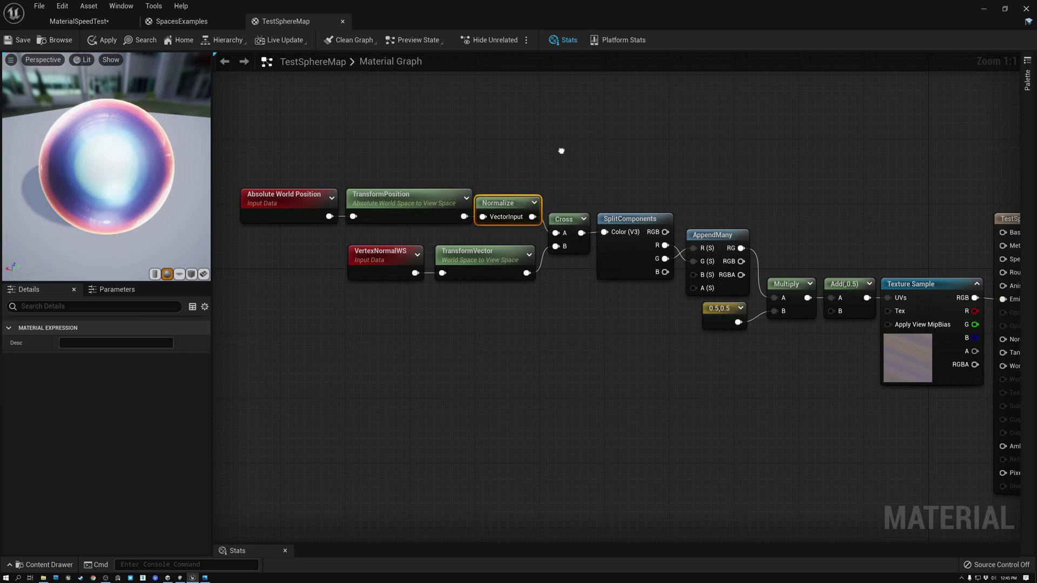
Inspect the Cross node and the VertexNormalWS and TransformVector nodes feeding its B input.
right_drag(561, 150, 519, 151)
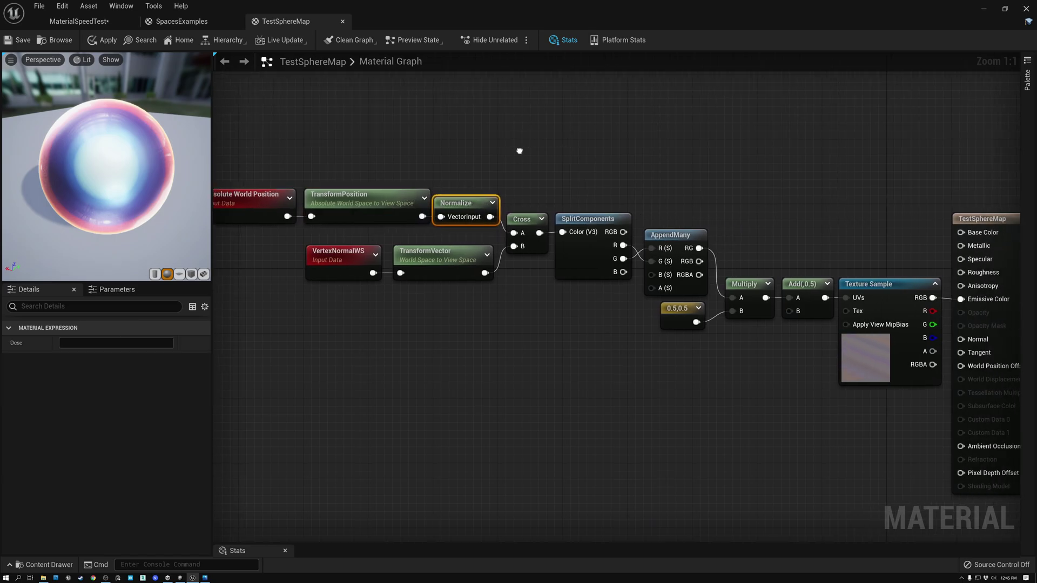
click(521, 218)
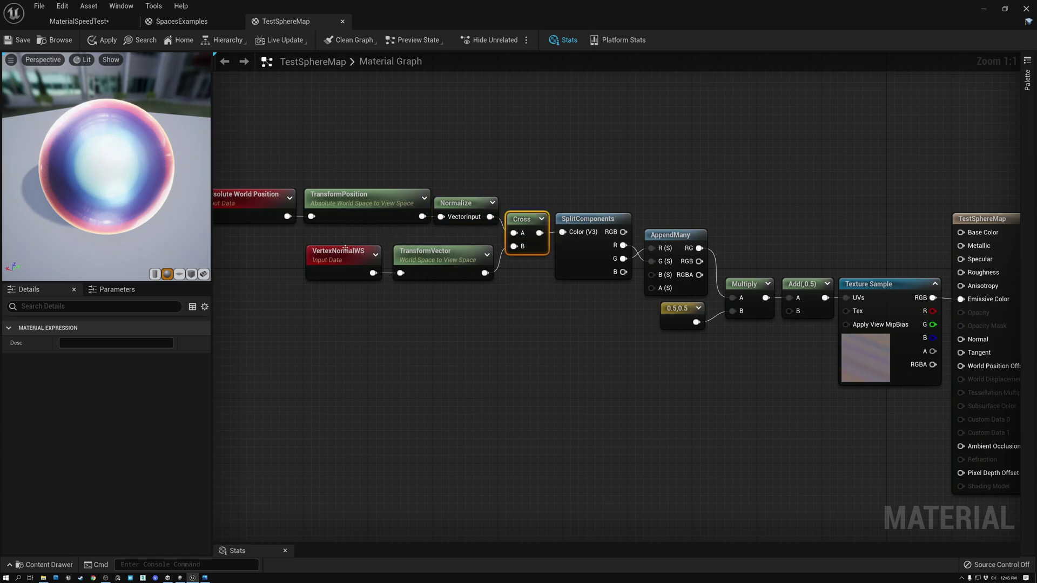
click(331, 254)
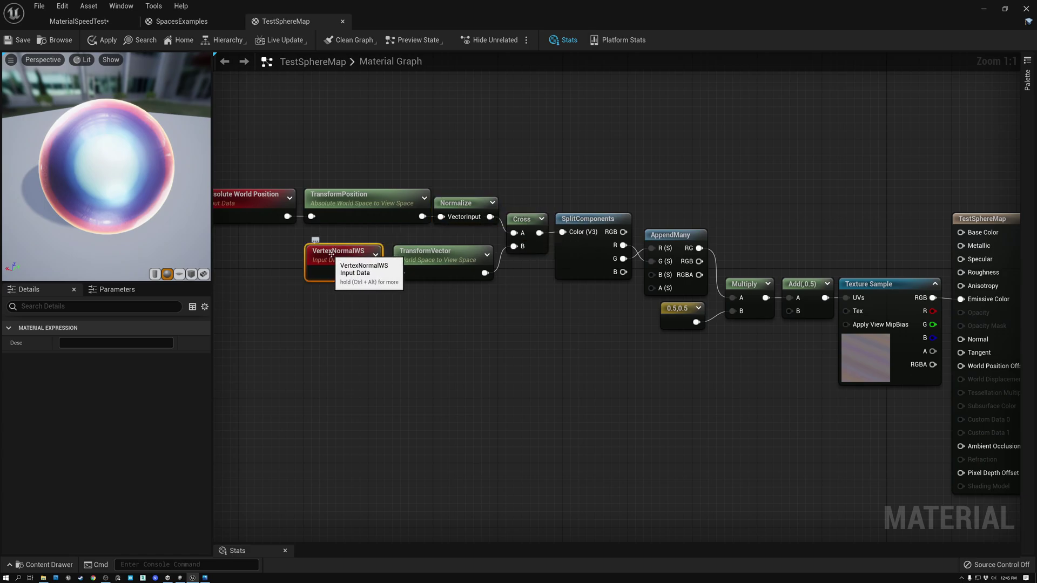
click(442, 259)
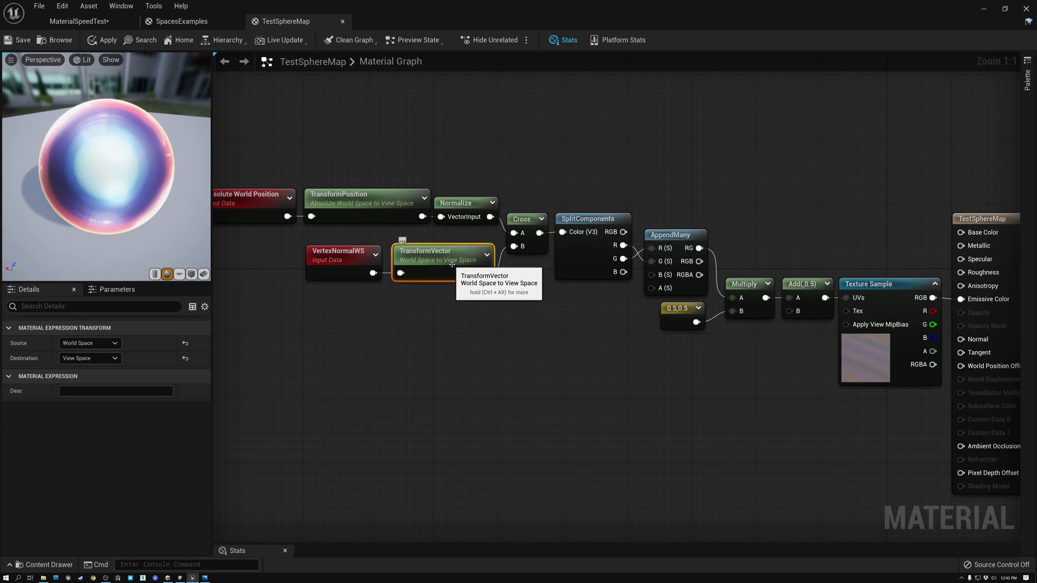
right_drag(580, 320, 443, 317)
Follow the Cross output through SplitComponents into AppendMany, examining how the R and G channels are wired between them.
click(384, 221)
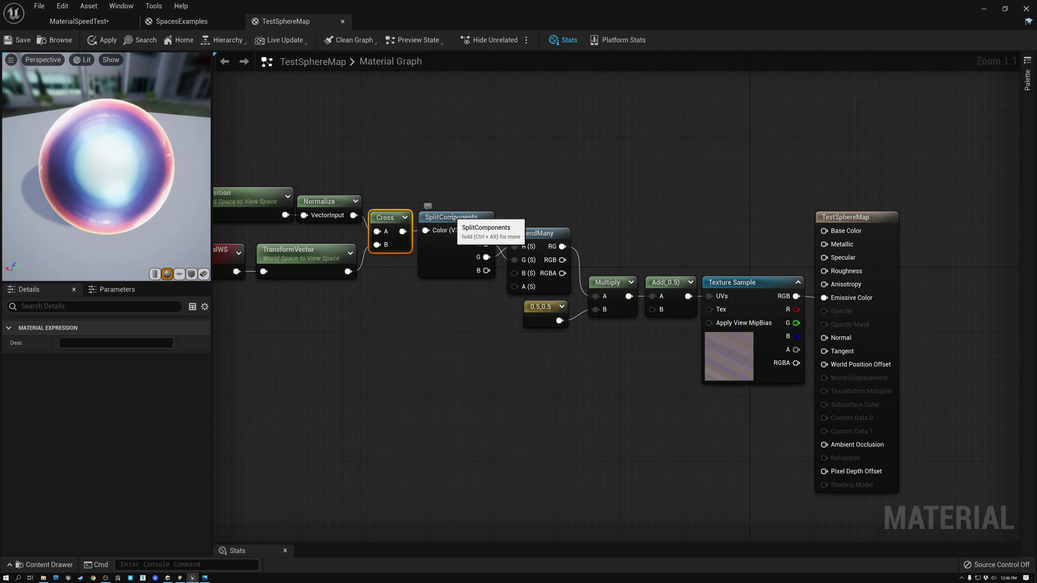
click(456, 222)
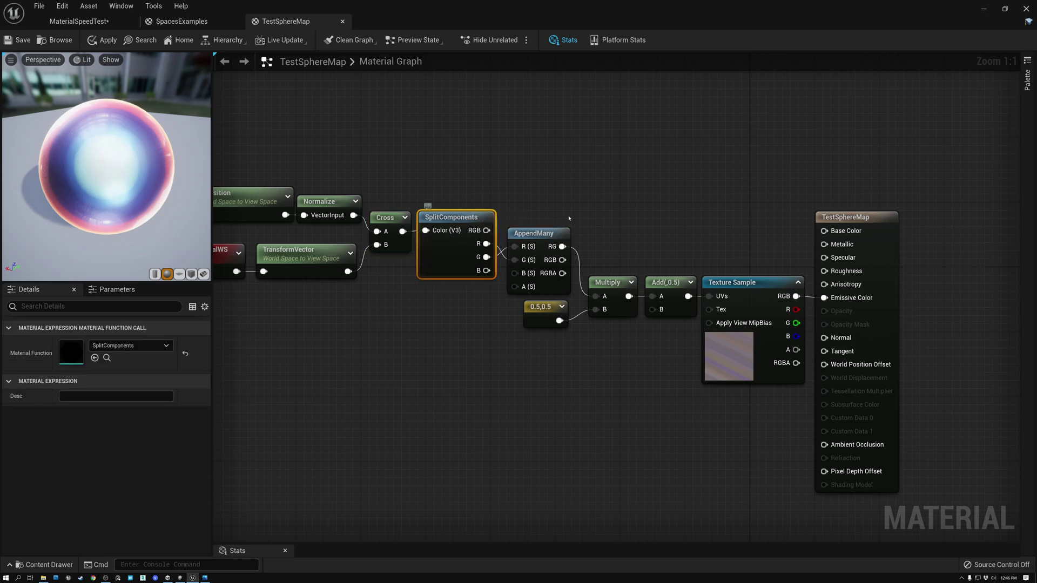
click(536, 238)
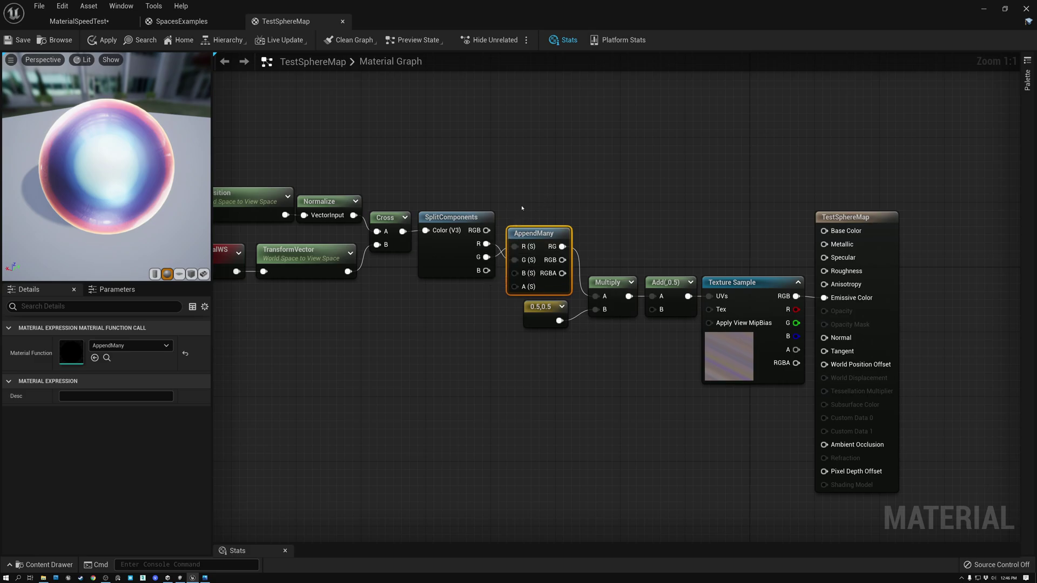
drag(487, 181, 530, 233)
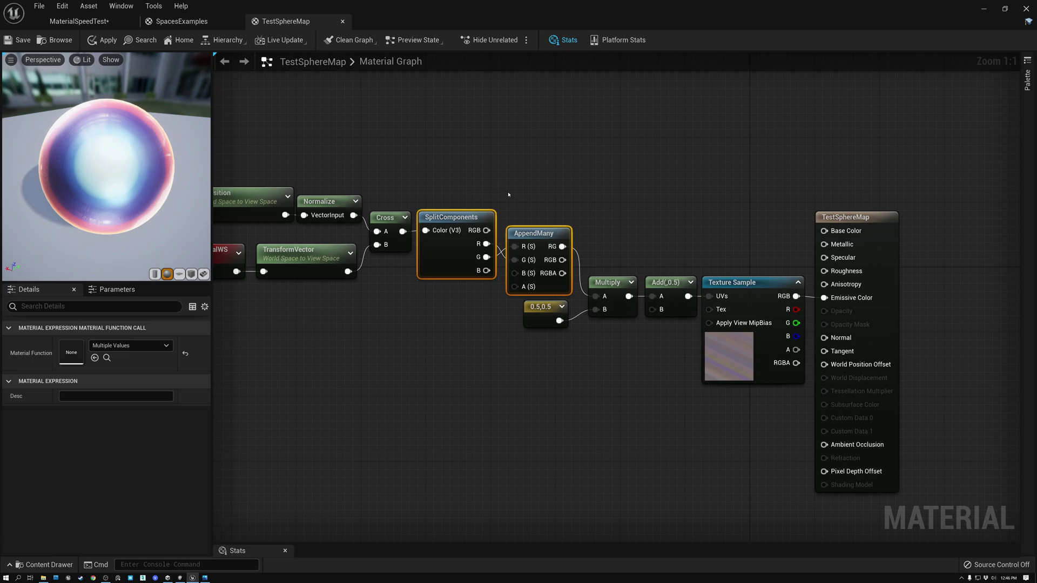
click(508, 194)
drag(474, 181, 510, 230)
Move the 0.5,0.5 constant slightly lower, and review the Multiply, Add and chrome Texture Sample nodes and the material preview from another angle.
drag(537, 309, 541, 318)
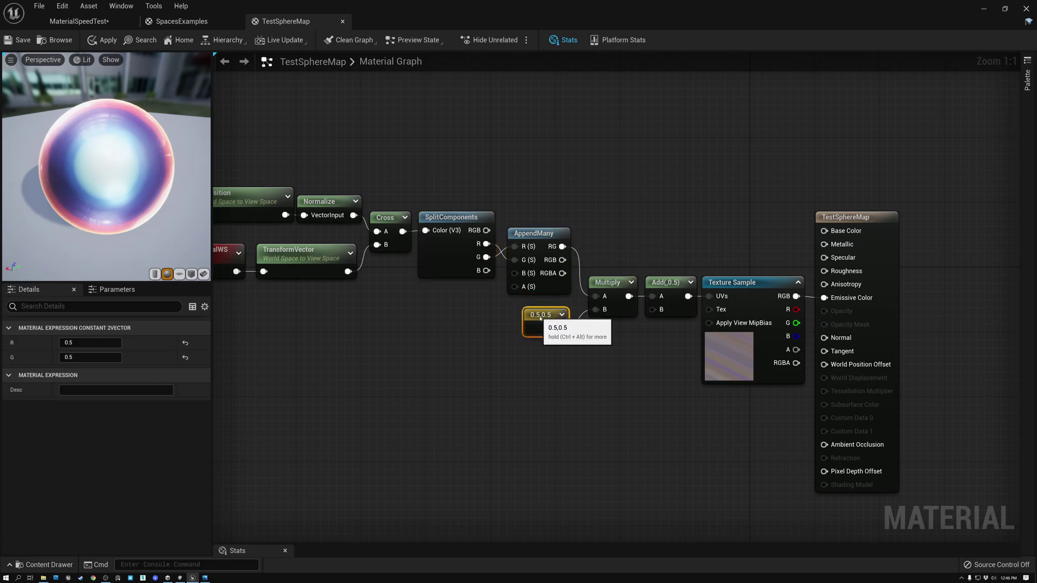
drag(594, 259, 670, 361)
click(620, 250)
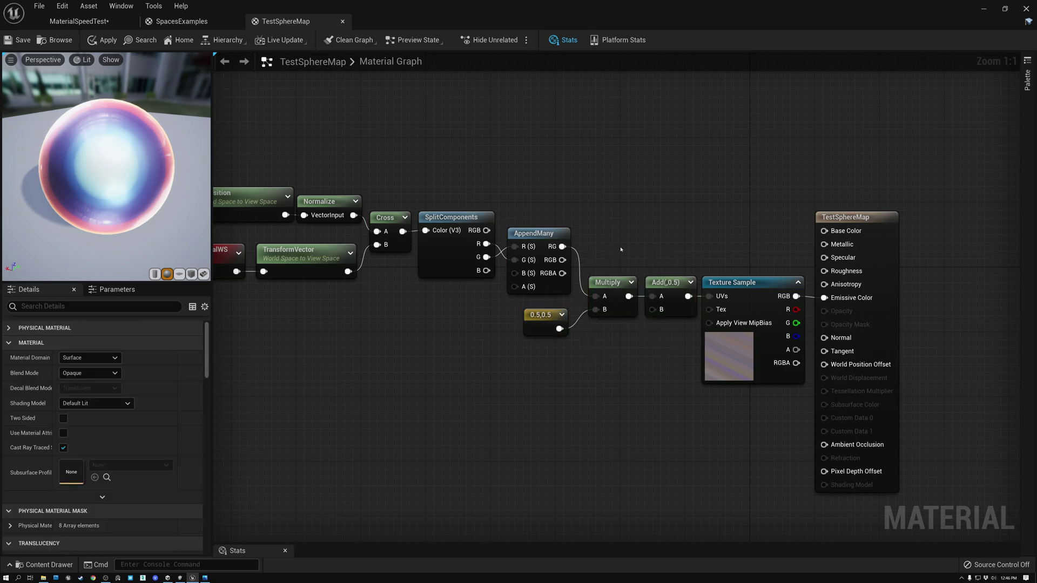
click(747, 282)
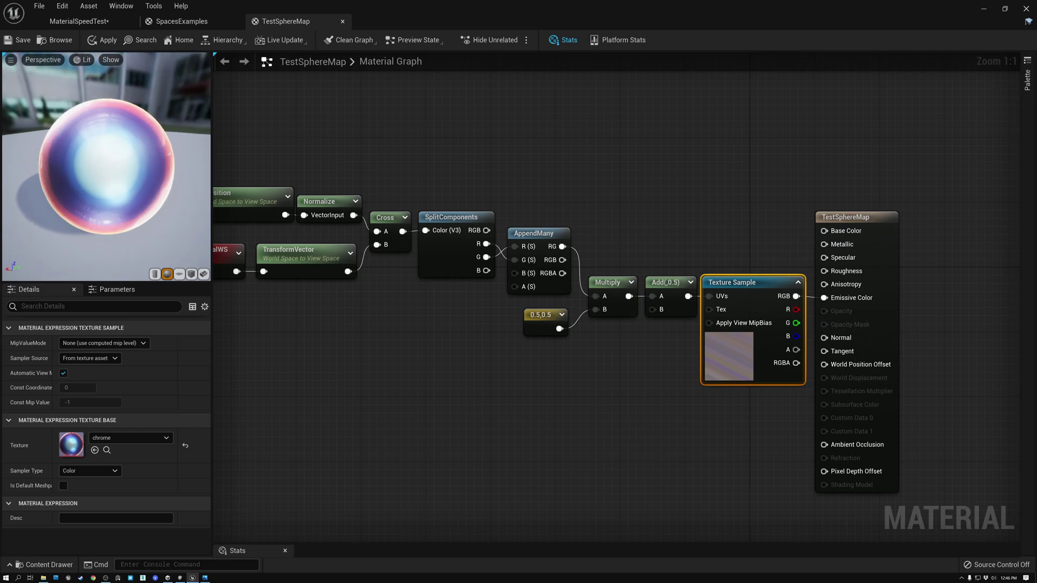
drag(105, 162, 151, 165)
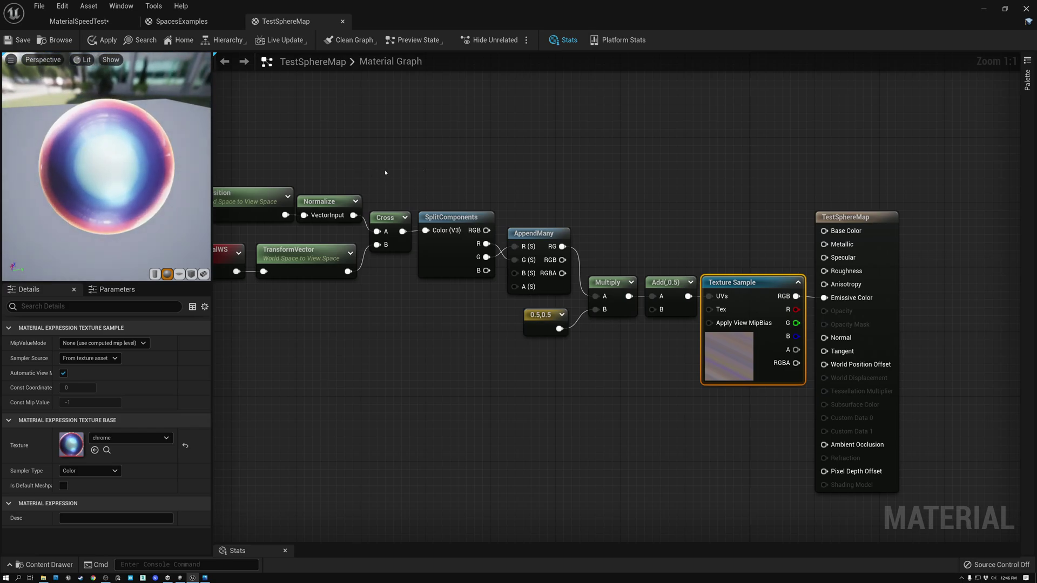
Examine the TestSphereMap material on Shape_Sphere in the MaterialSpeedTest level, viewing it centred, at both view edges and from closer distances.
click(80, 21)
key(Right)
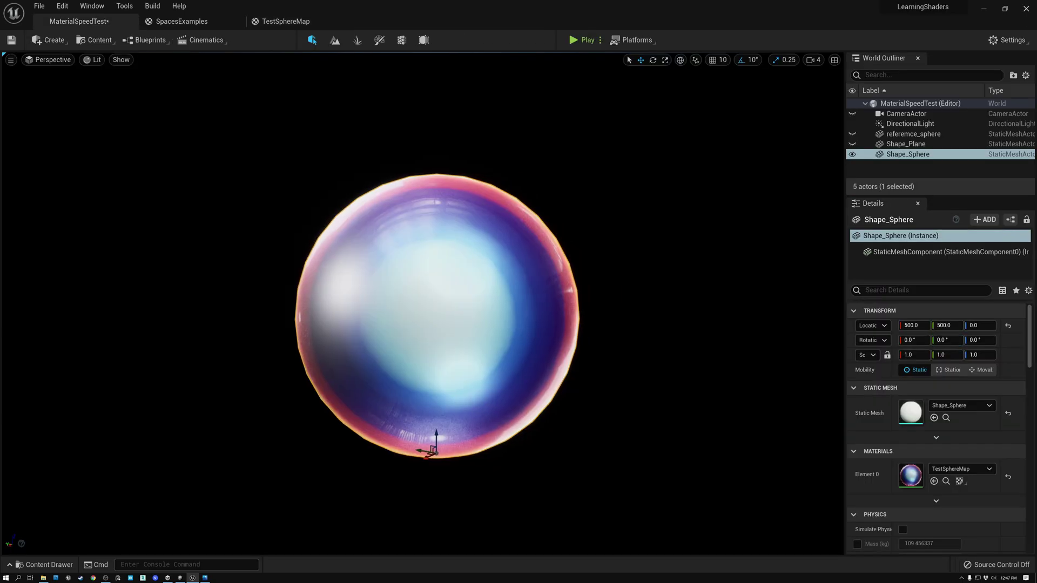
key(f)
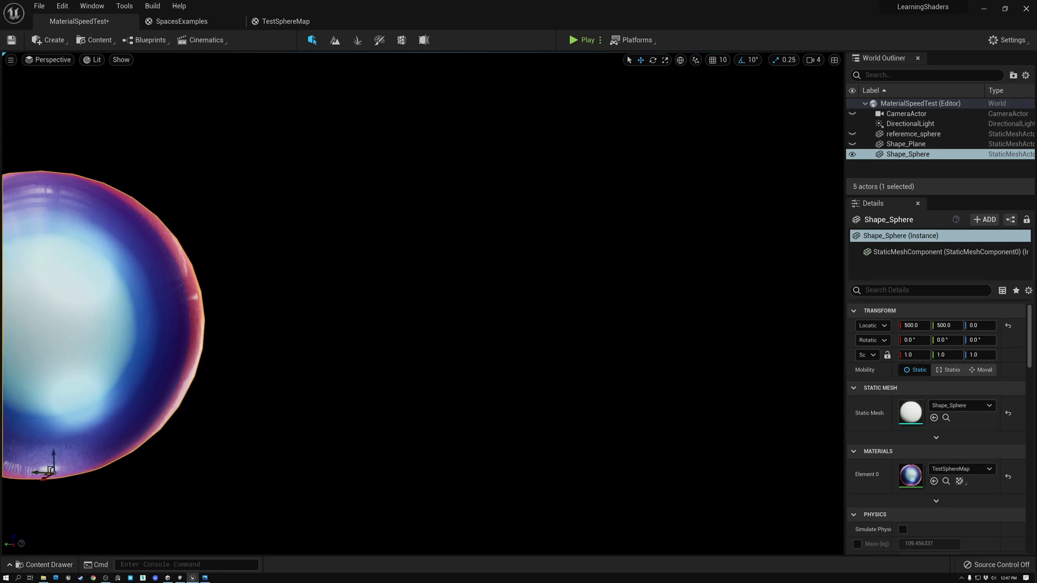
key(Left)
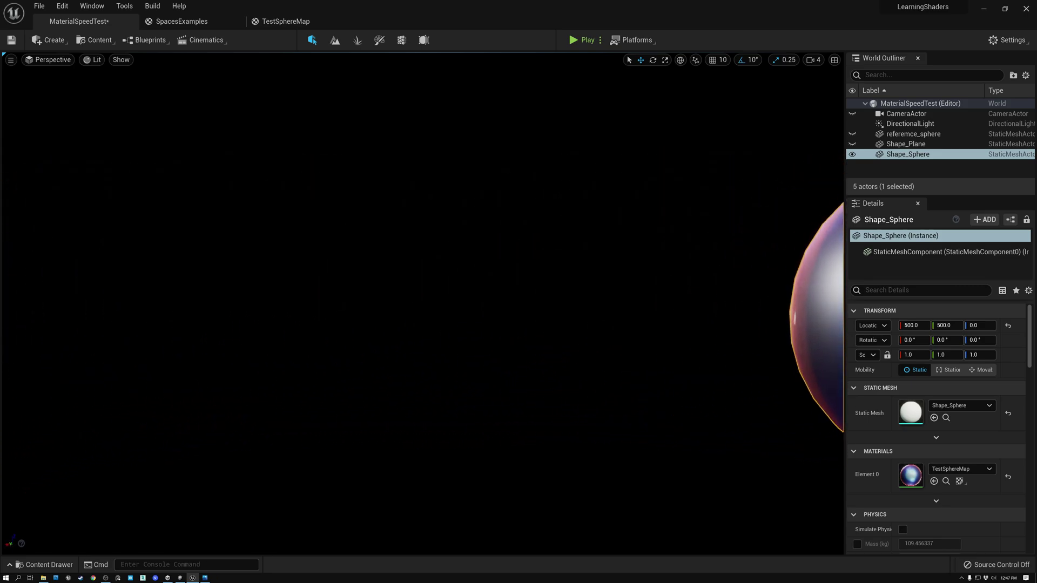
key(Right)
key(Right)
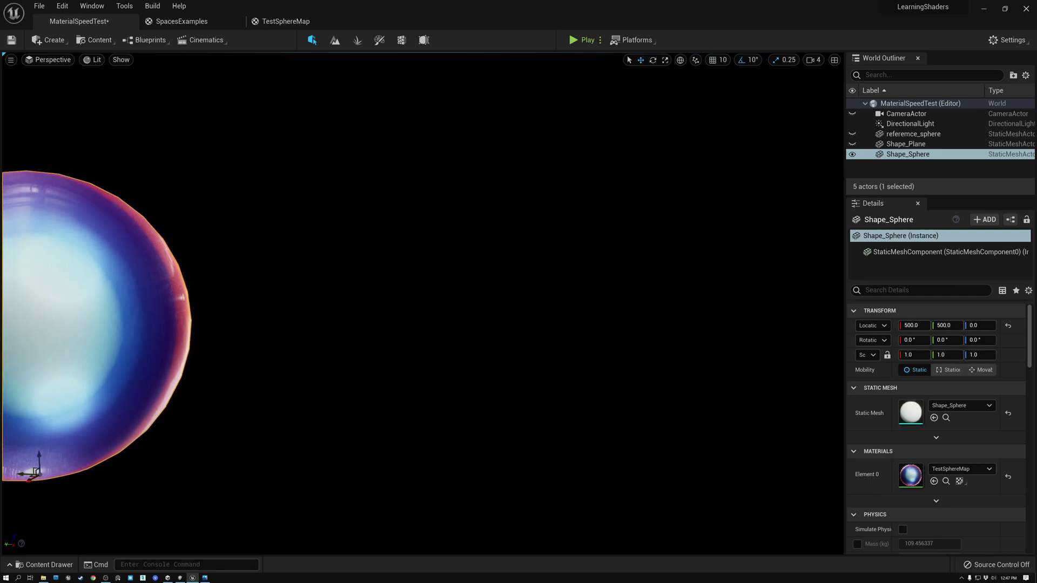
key(Left)
key(Left)
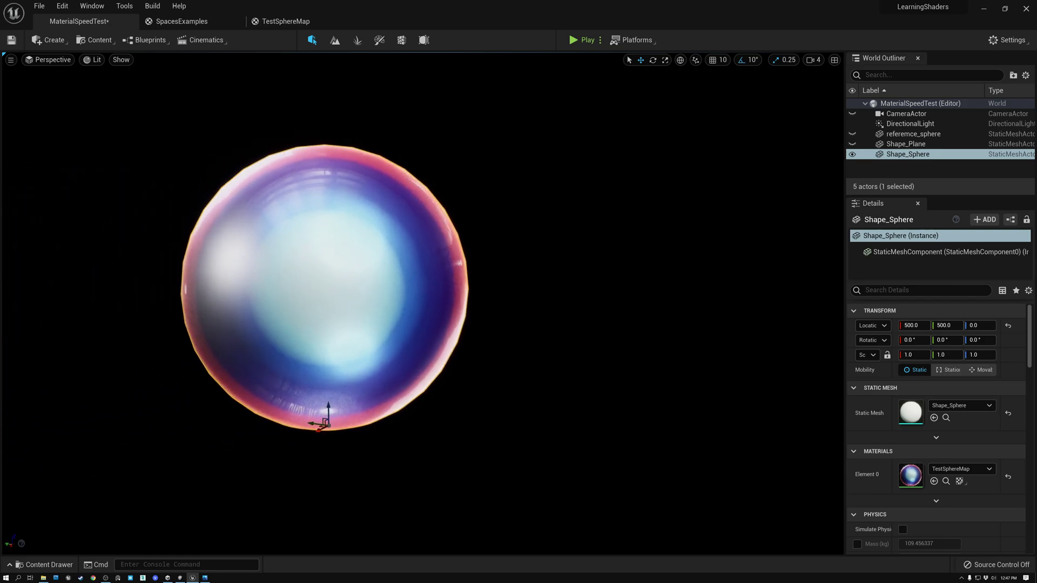
key(Up)
key(Right)
key(Left)
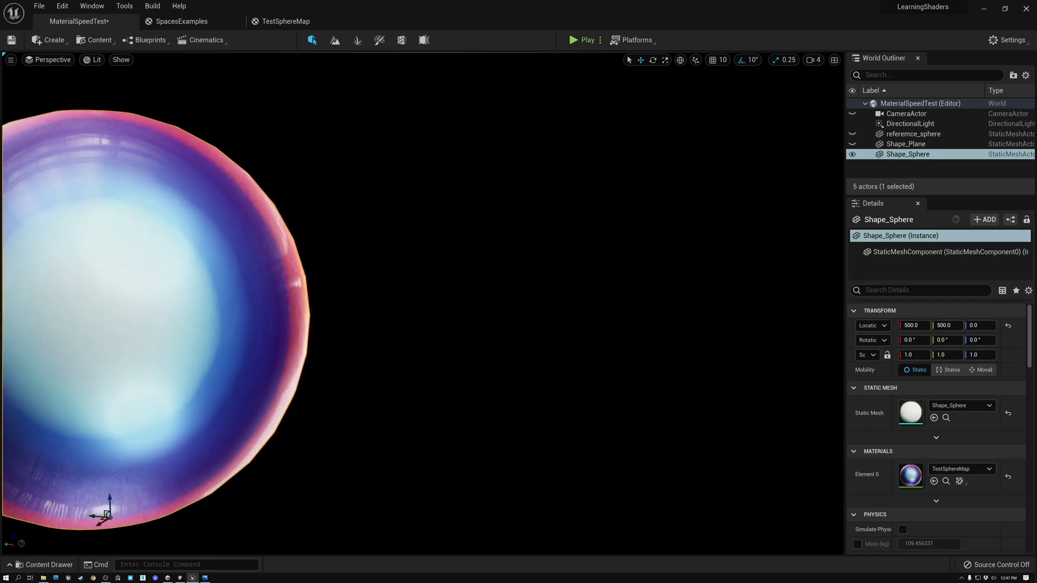
key(Right)
key(Left)
key(Left)
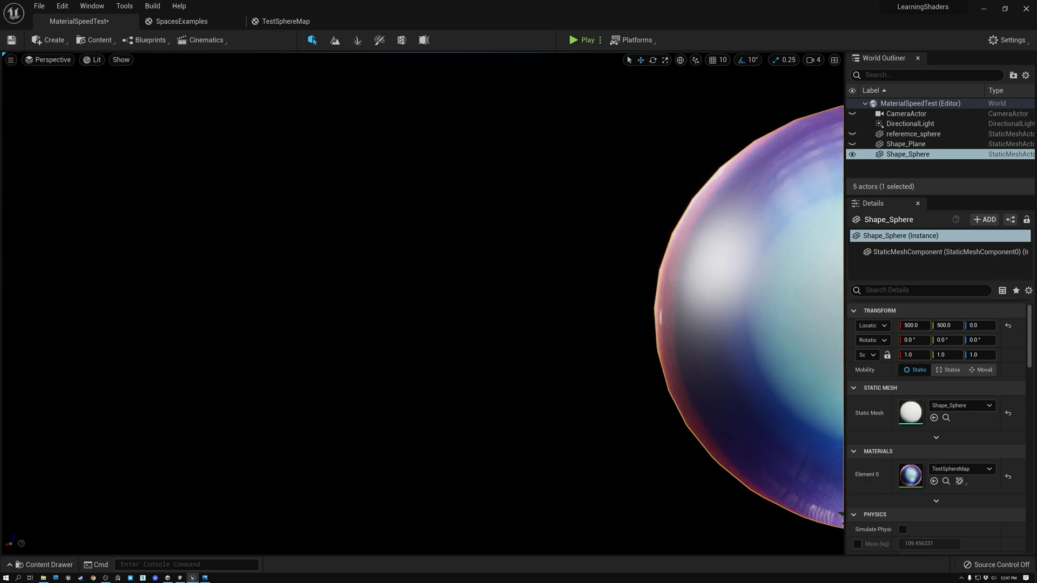
key(Right)
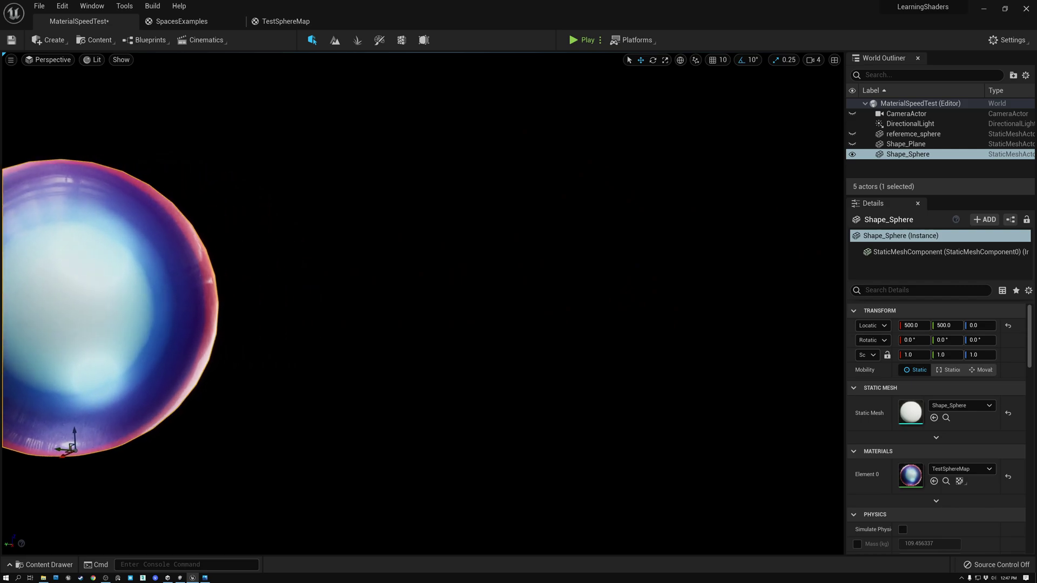
key(Left)
key(Up)
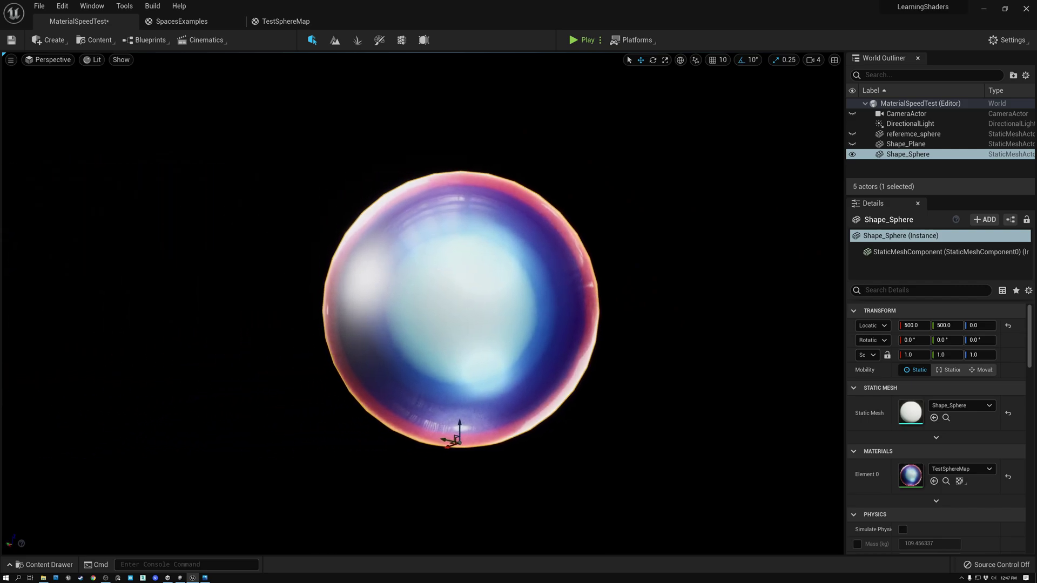
key(Left)
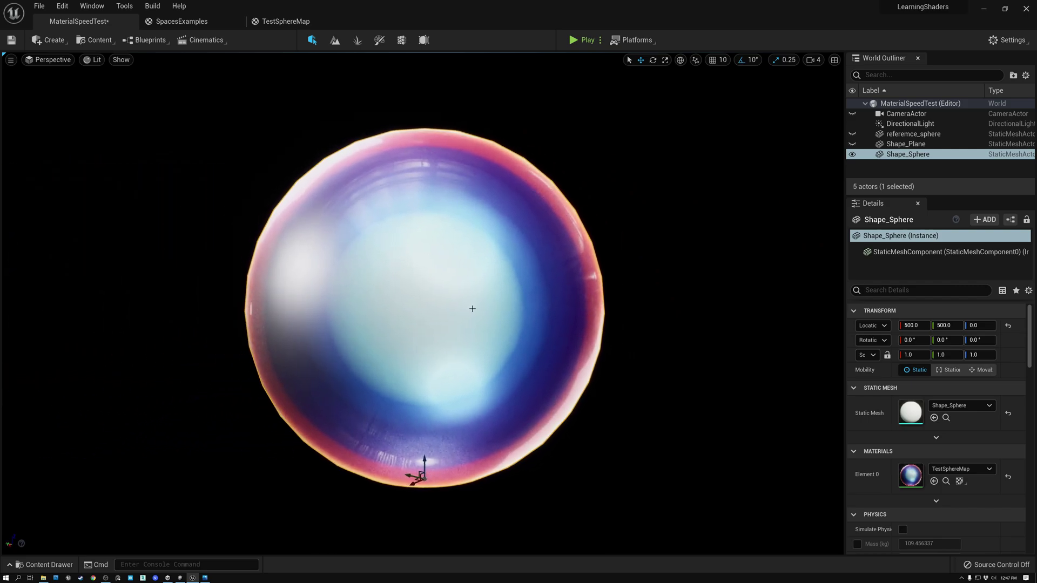